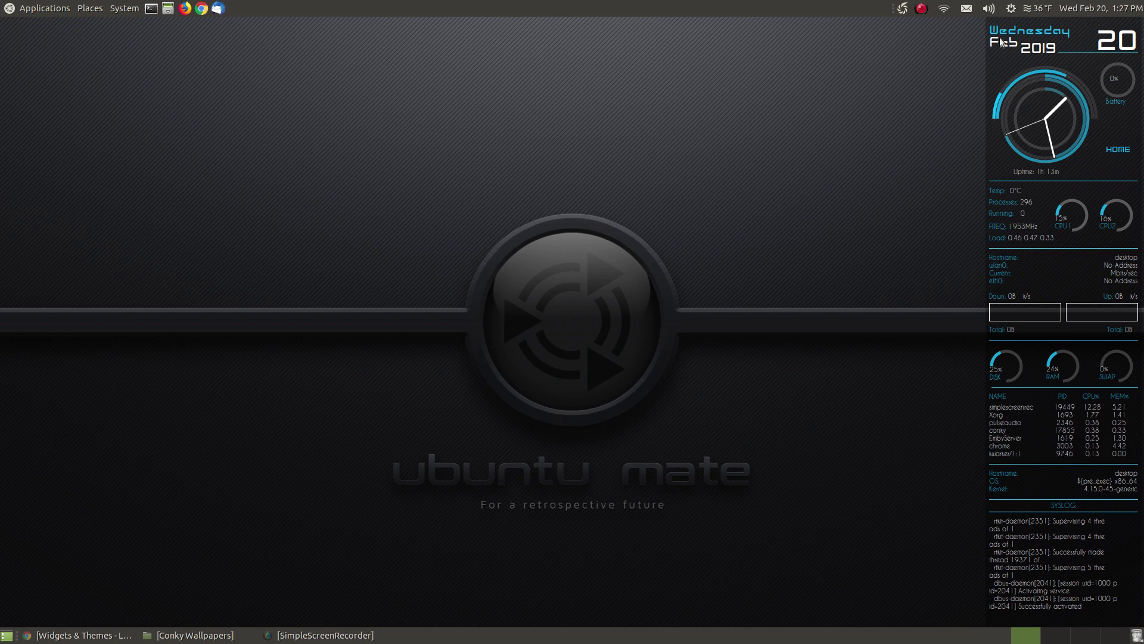
Step: Launch Conky Manager from Accessories and enable the Computer Love/green widget
{"action": "left_click", "coordinate": [37, 9]}
{"action": "mouse_move", "coordinate": [65, 30]}
{"action": "left_click", "coordinate": [167, 60]}
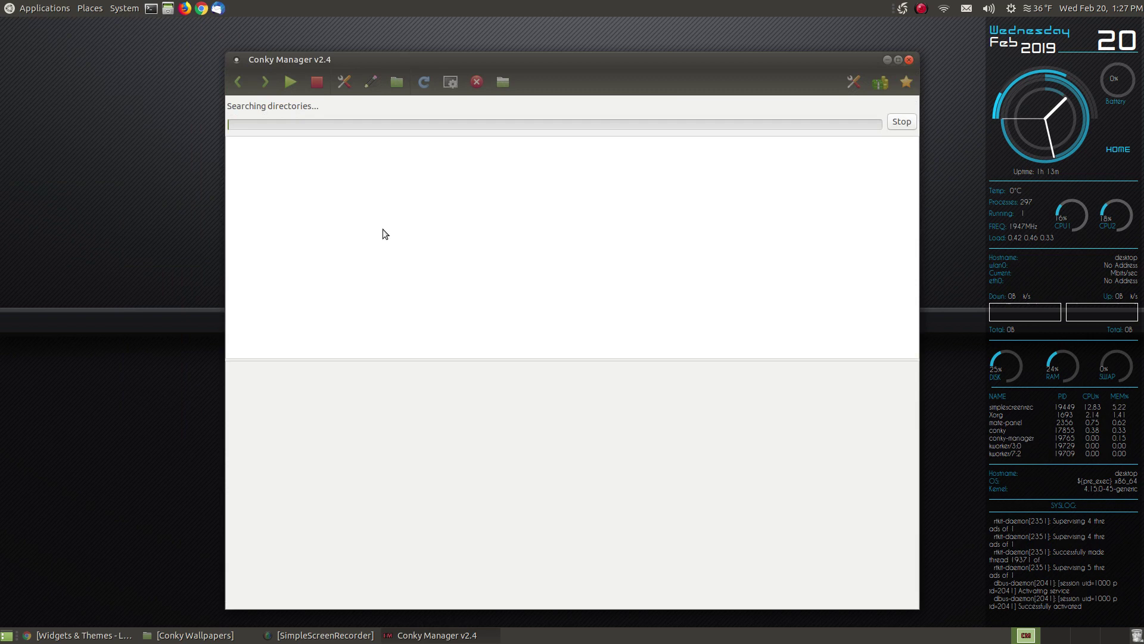
{"action": "left_click", "coordinate": [245, 141]}
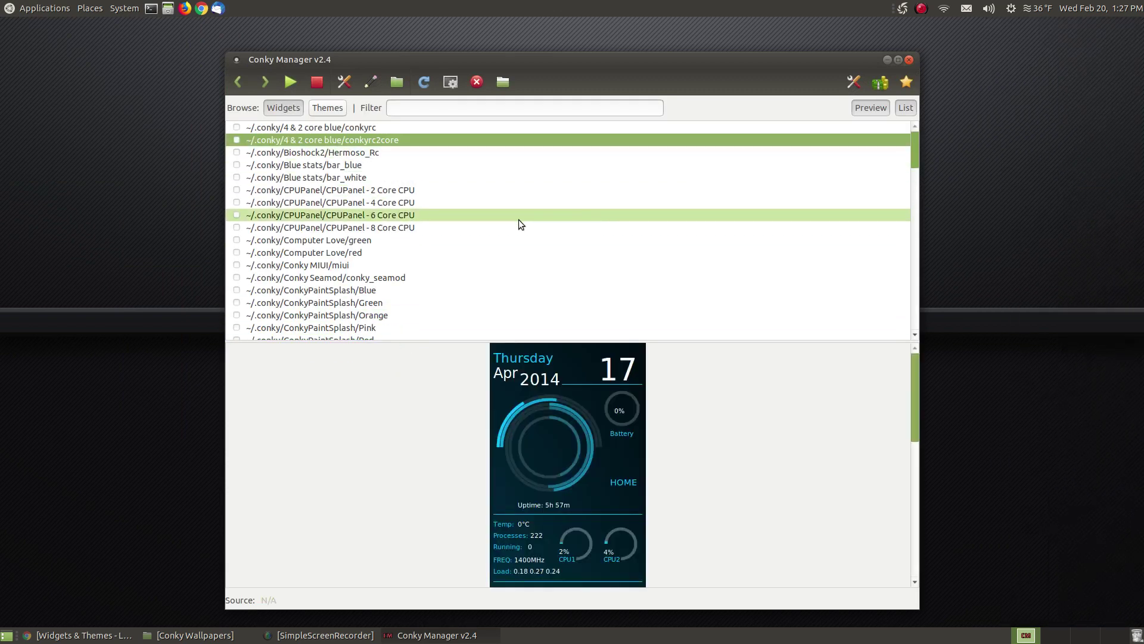
{"action": "scroll", "coordinate": [474, 222], "scroll_direction": "down", "scroll_amount": 1}
{"action": "left_click", "coordinate": [237, 210]}
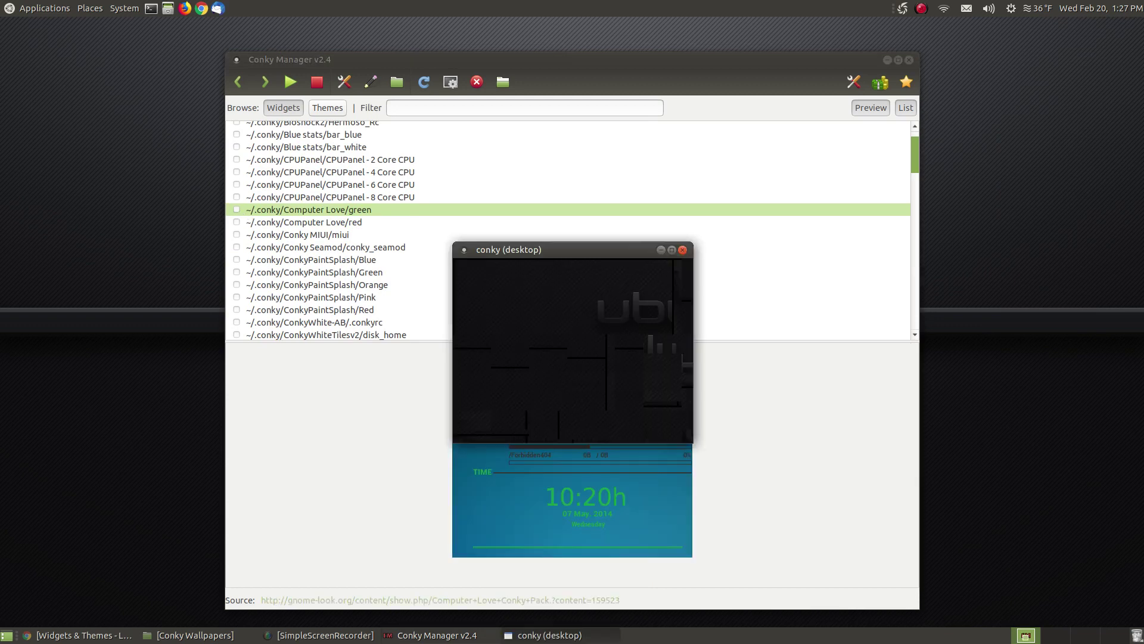
{"action": "left_click", "coordinate": [360, 213]}
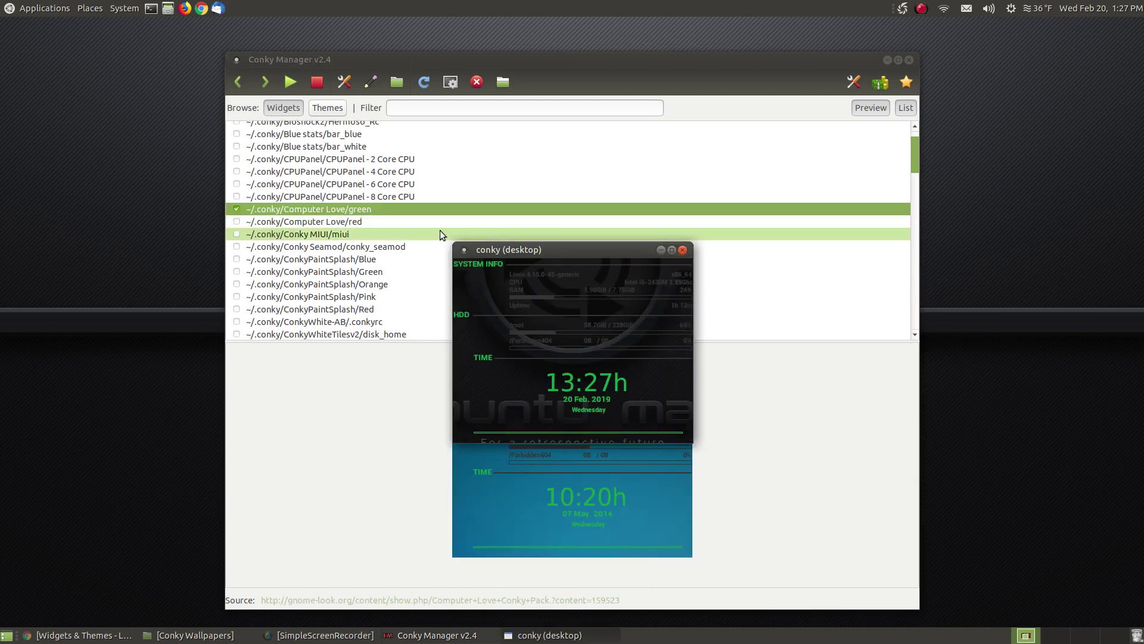
Step: Swap the green Computer Love widget for Computer Love/red
{"action": "left_click_drag", "start_coordinate": [746, 62], "coordinate": [1131, 272]}
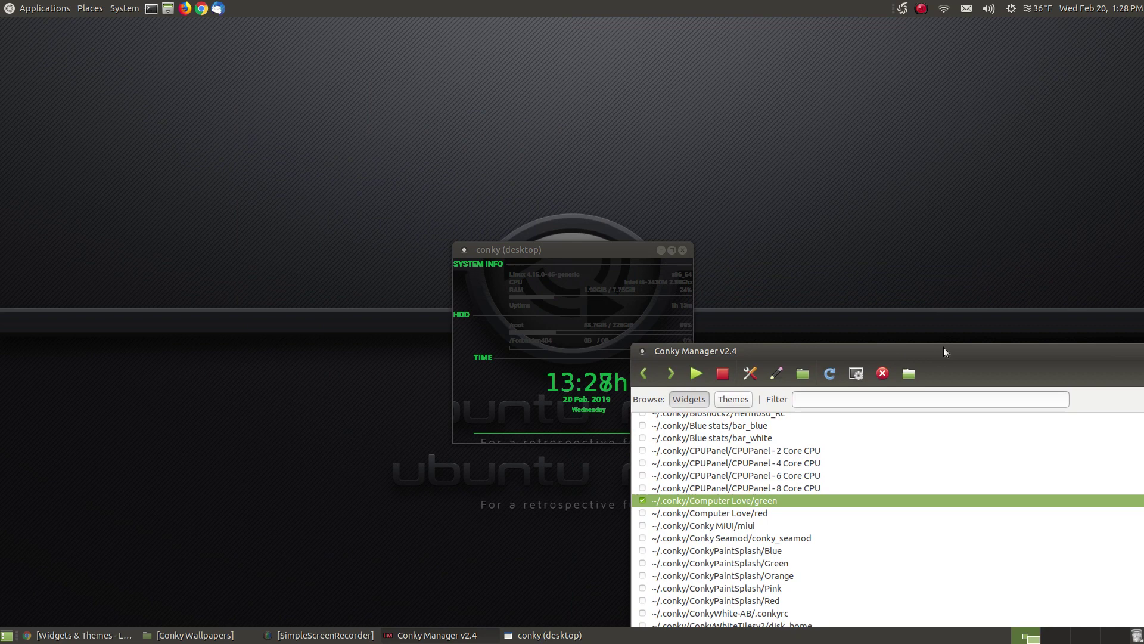
{"action": "left_click", "coordinate": [651, 346]}
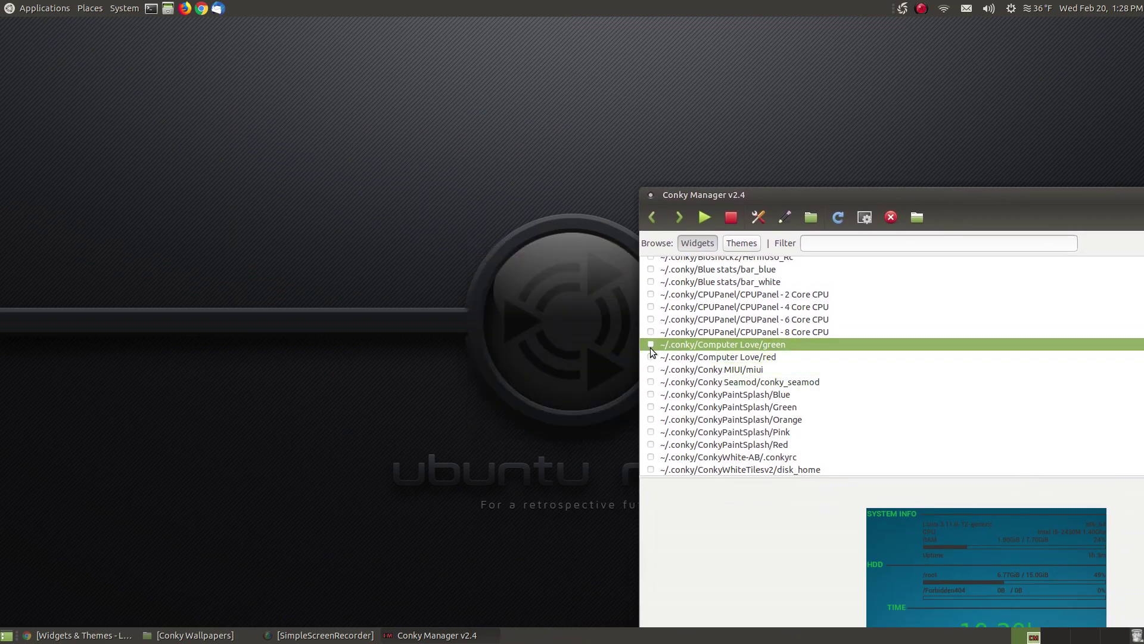
{"action": "left_click", "coordinate": [652, 358]}
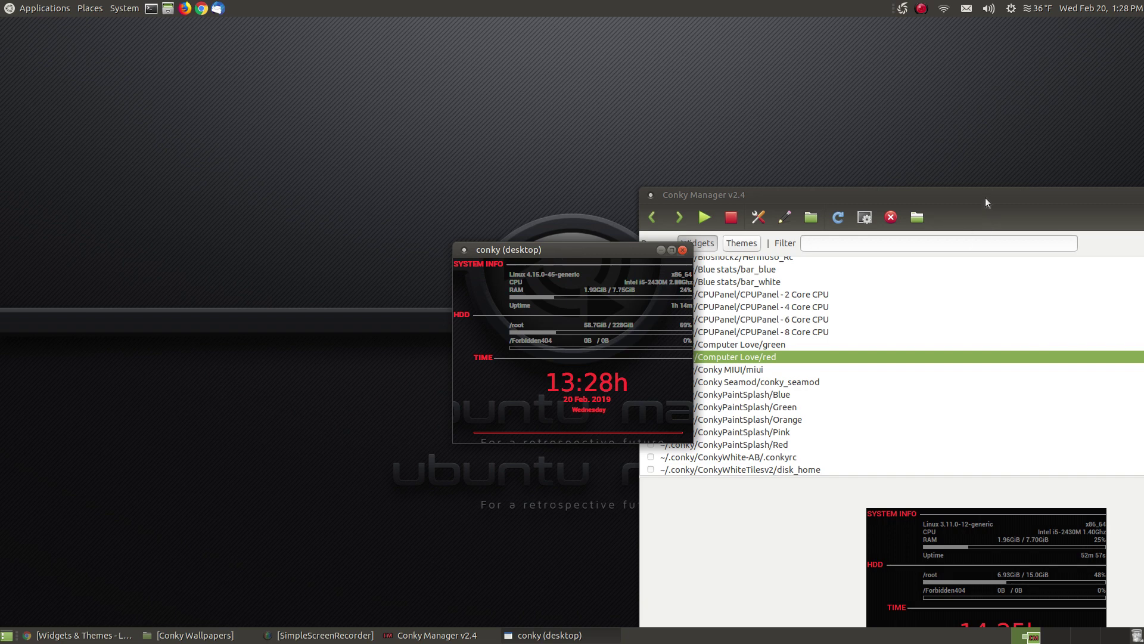
{"action": "left_click_drag", "start_coordinate": [985, 201], "coordinate": [1047, 134]}
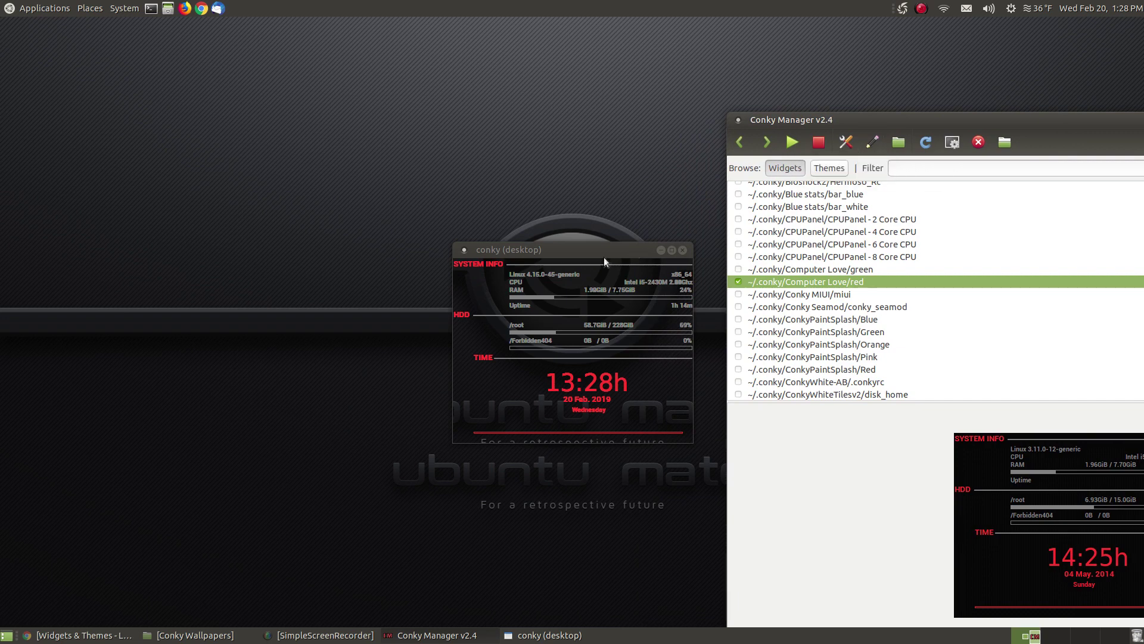
Step: Open the red widget's Edit Widget dialog: Middle Middle alignment, horizontal gap 0, vertical gap -20
{"action": "left_click", "coordinate": [849, 145]}
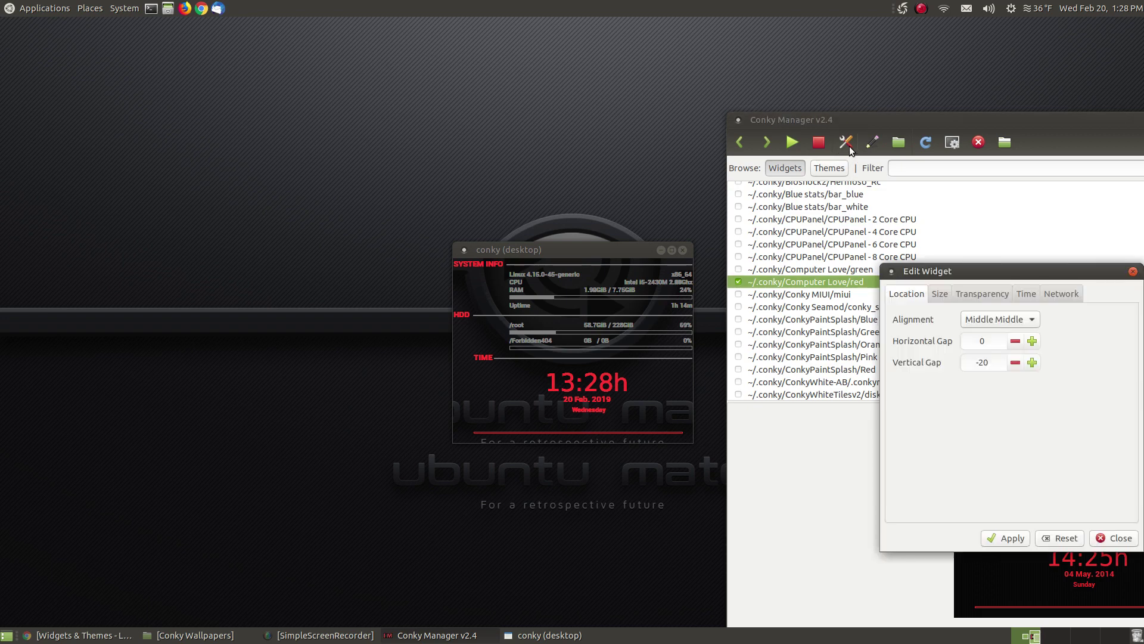
{"action": "left_click_drag", "start_coordinate": [1016, 276], "coordinate": [934, 214]}
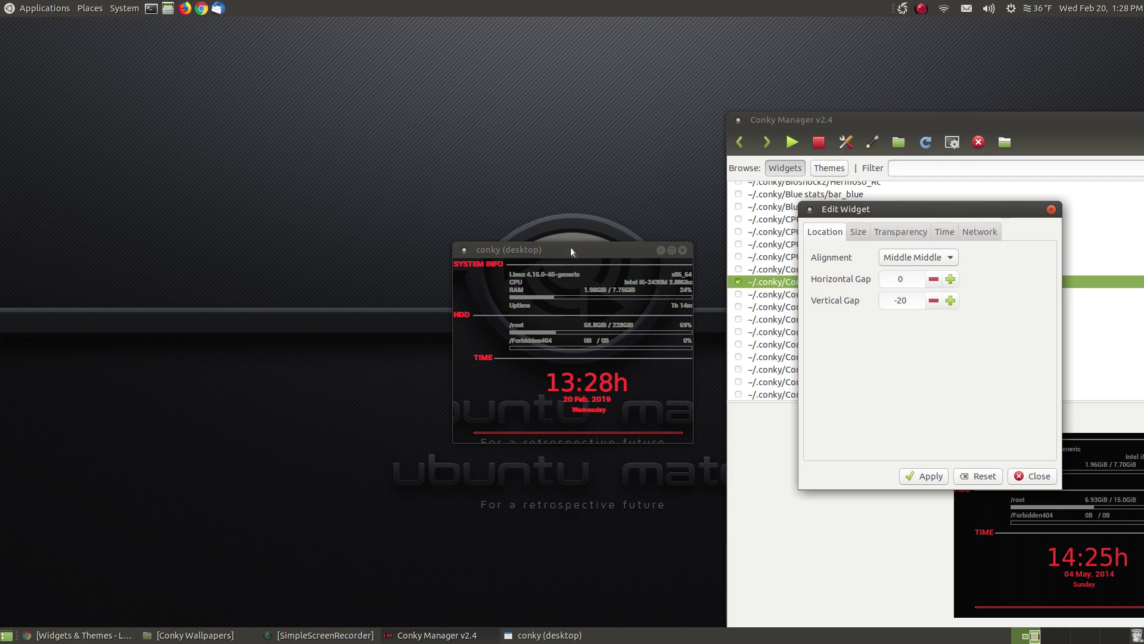
Step: Close the widget settings and open the red widget's config file in Pluma
{"action": "left_click", "coordinate": [1051, 209]}
{"action": "left_click", "coordinate": [874, 142]}
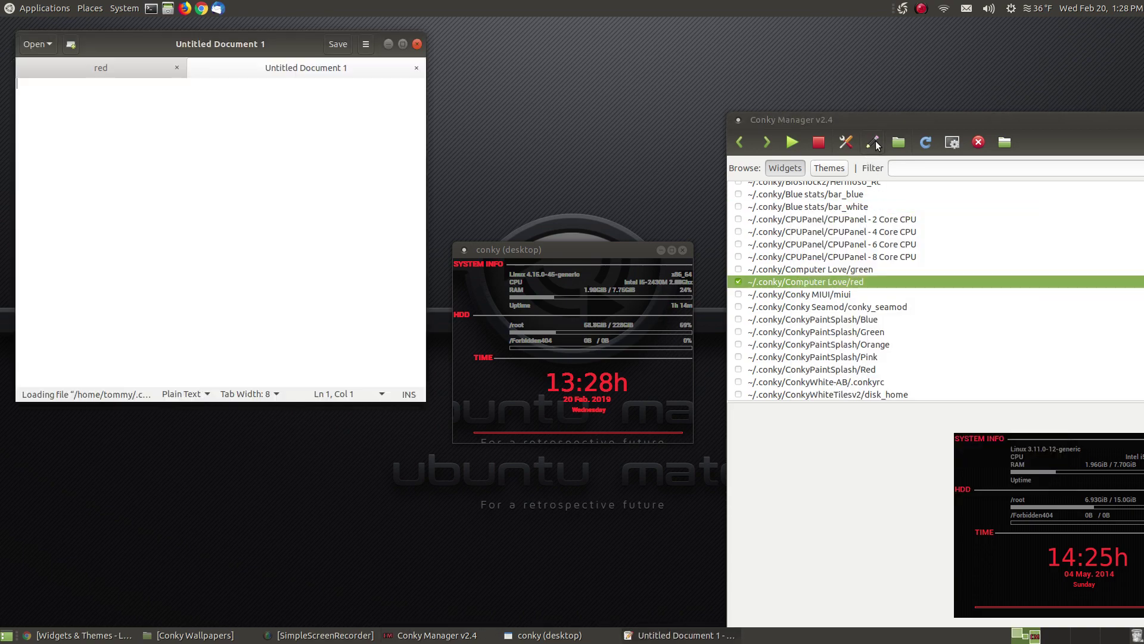
{"action": "left_click", "coordinate": [417, 69]}
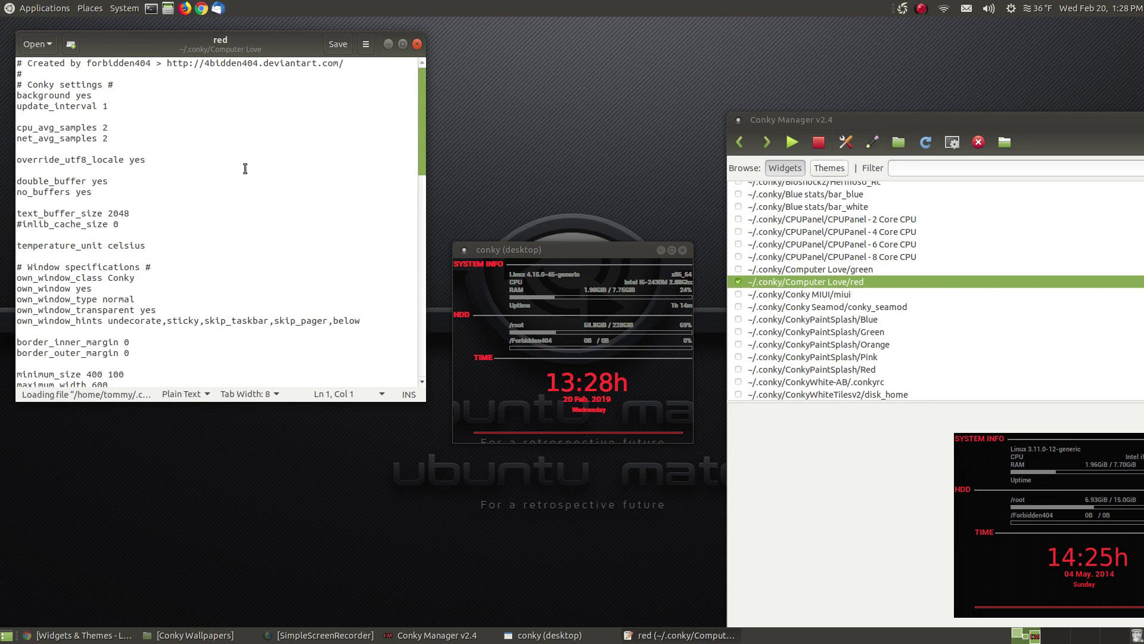
Step: Replace own_window_type 'normal' with 'desktop' and save the red config
{"action": "scroll", "coordinate": [185, 224], "scroll_direction": "down", "scroll_amount": 1}
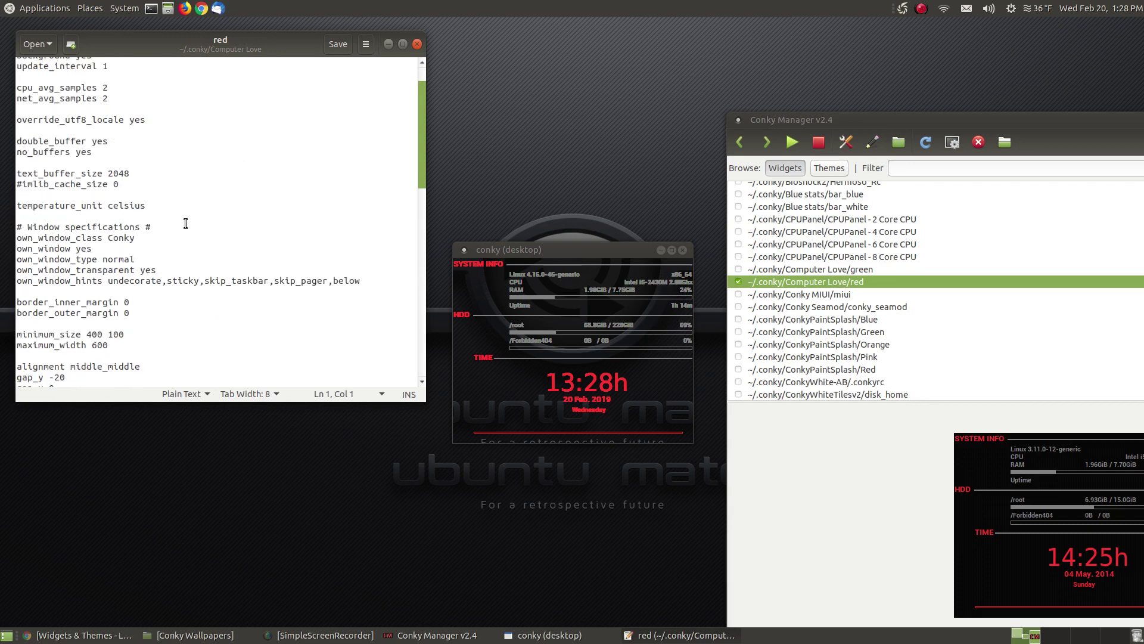
{"action": "left_click", "coordinate": [138, 261]}
{"action": "left_click_drag", "start_coordinate": [138, 261], "coordinate": [16, 261]}
{"action": "left_click", "coordinate": [118, 260]}
{"action": "left_click_drag", "start_coordinate": [135, 258], "coordinate": [101, 260]}
{"action": "type", "text": "desktop"}
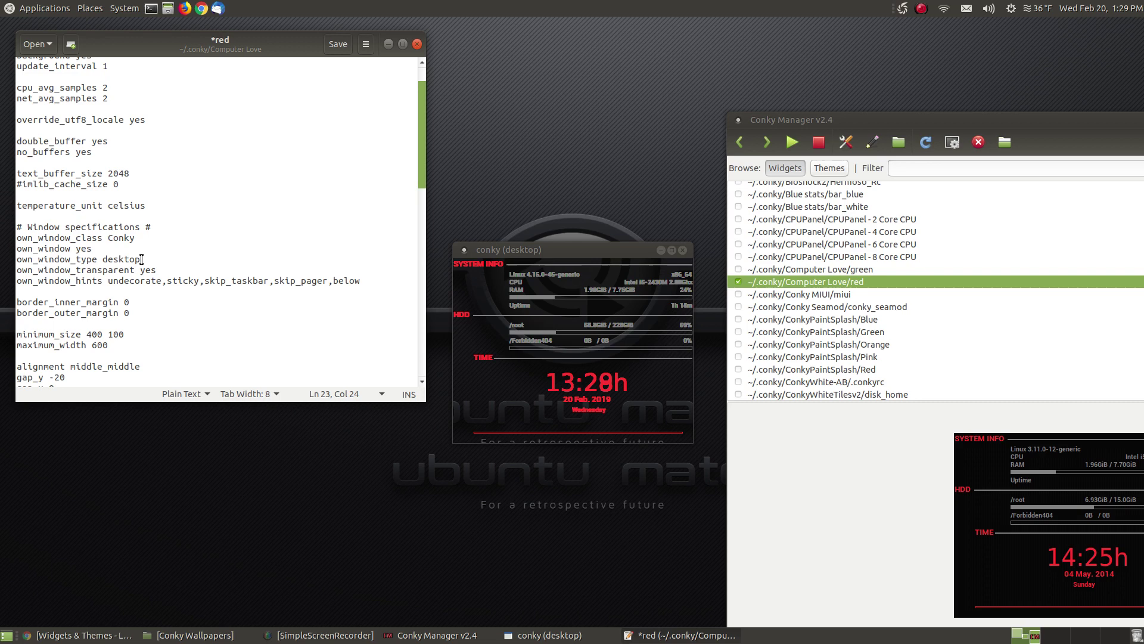
{"action": "left_click", "coordinate": [335, 48]}
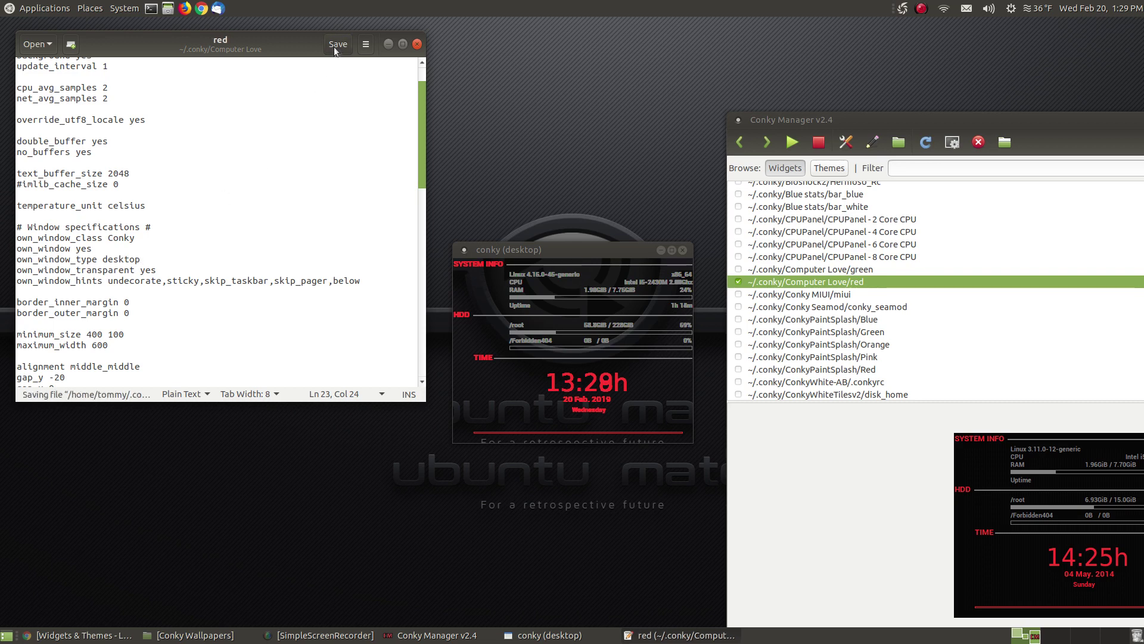
{"action": "left_click", "coordinate": [388, 44]}
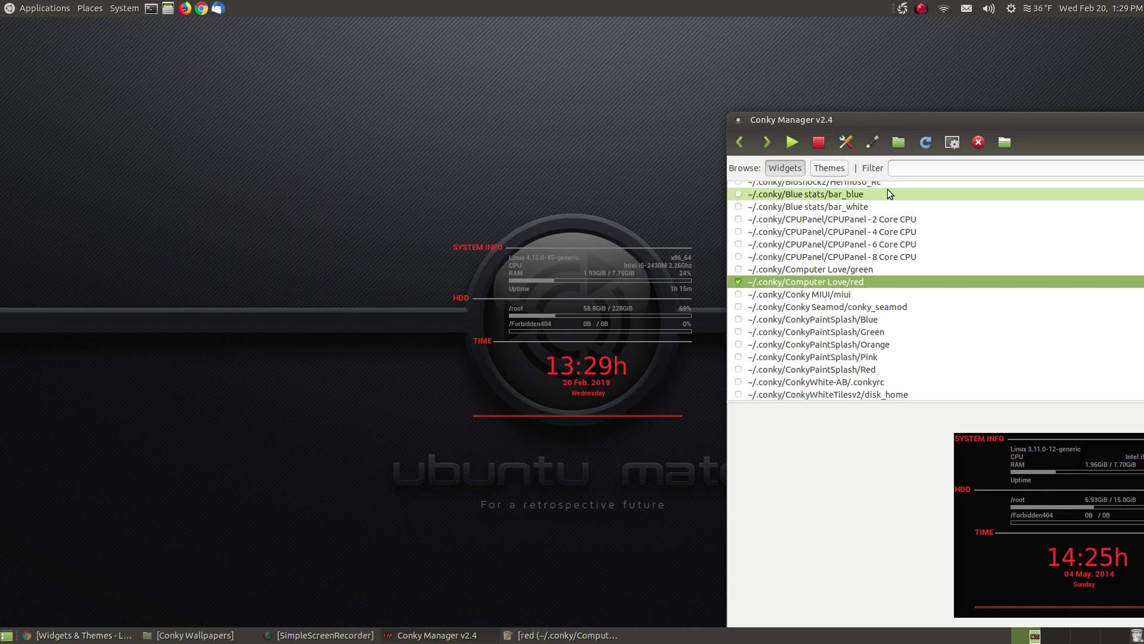
Step: Open and close the red widget's Edit Widget dialog, leaving the widget enabled
{"action": "left_click", "coordinate": [846, 143]}
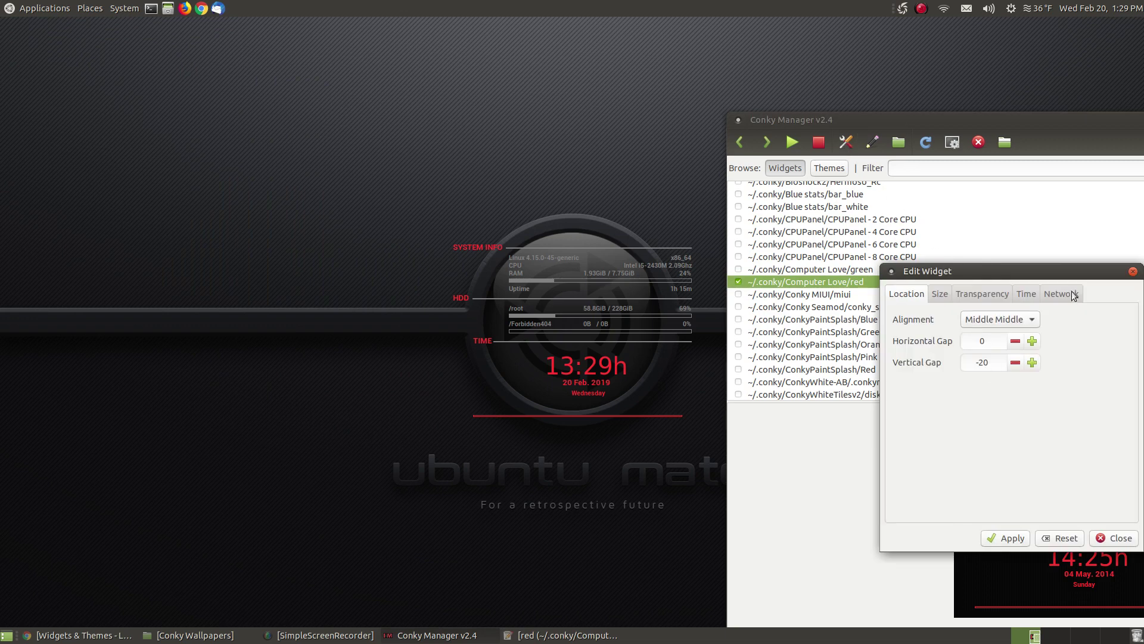
{"action": "left_click", "coordinate": [1133, 273]}
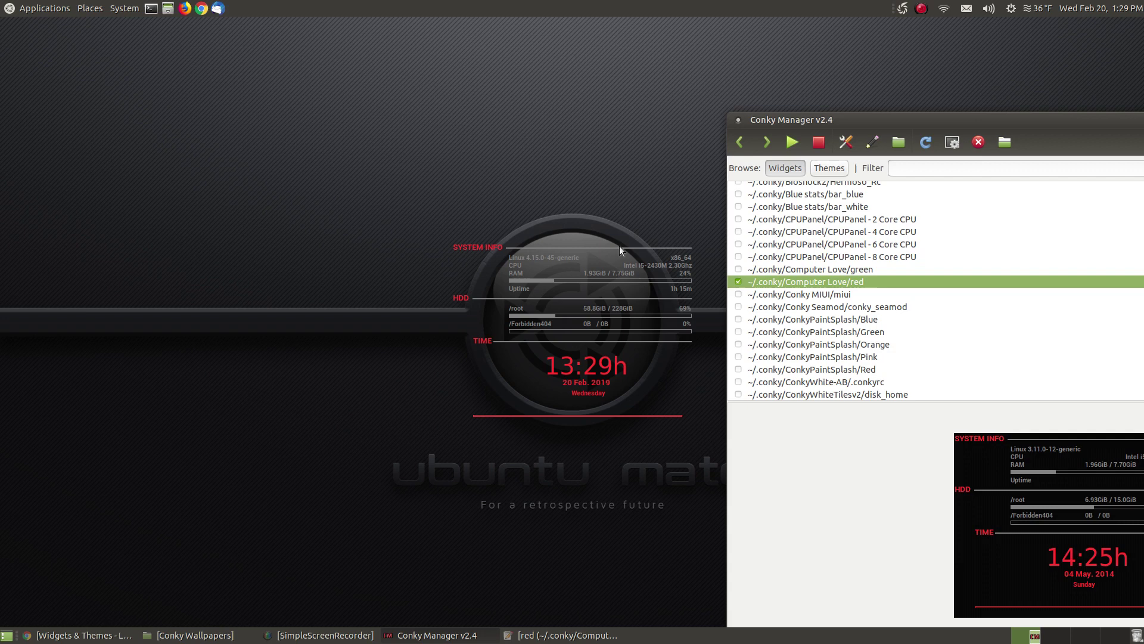
Step: Switch from the red to the green Computer Love widget and close the open Pluma files
{"action": "left_click", "coordinate": [739, 281]}
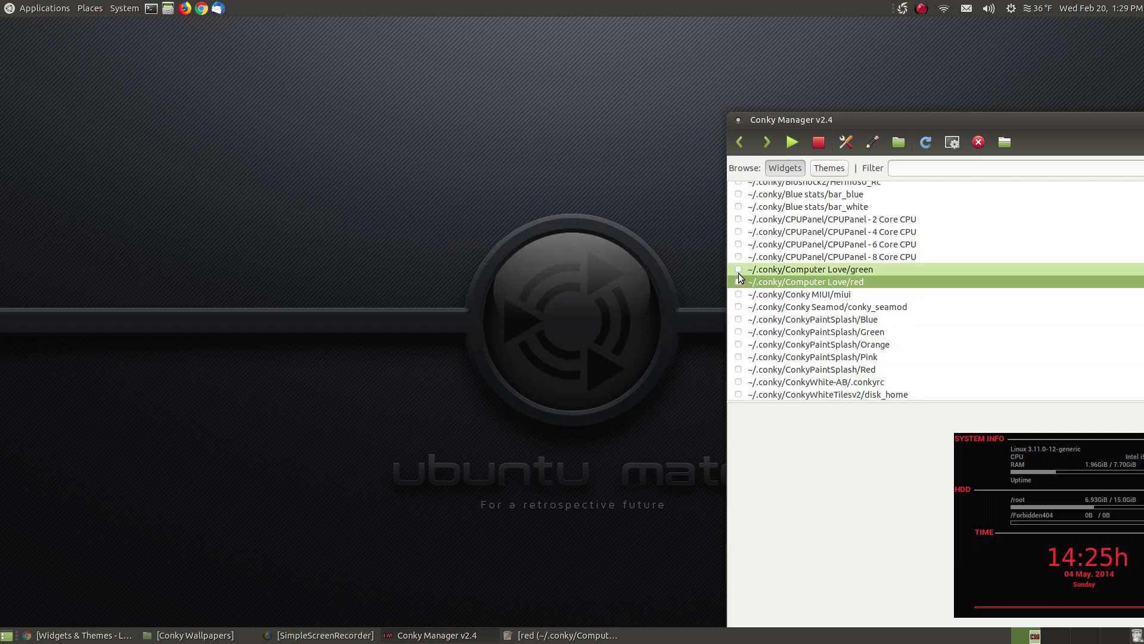
{"action": "left_click", "coordinate": [738, 269]}
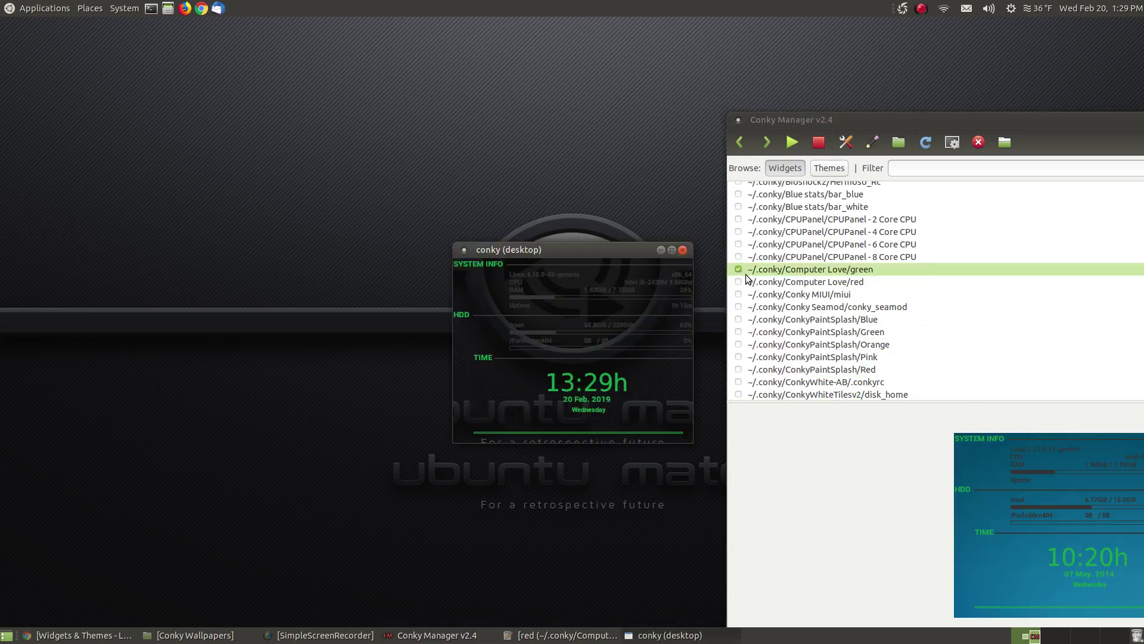
{"action": "left_click", "coordinate": [874, 148]}
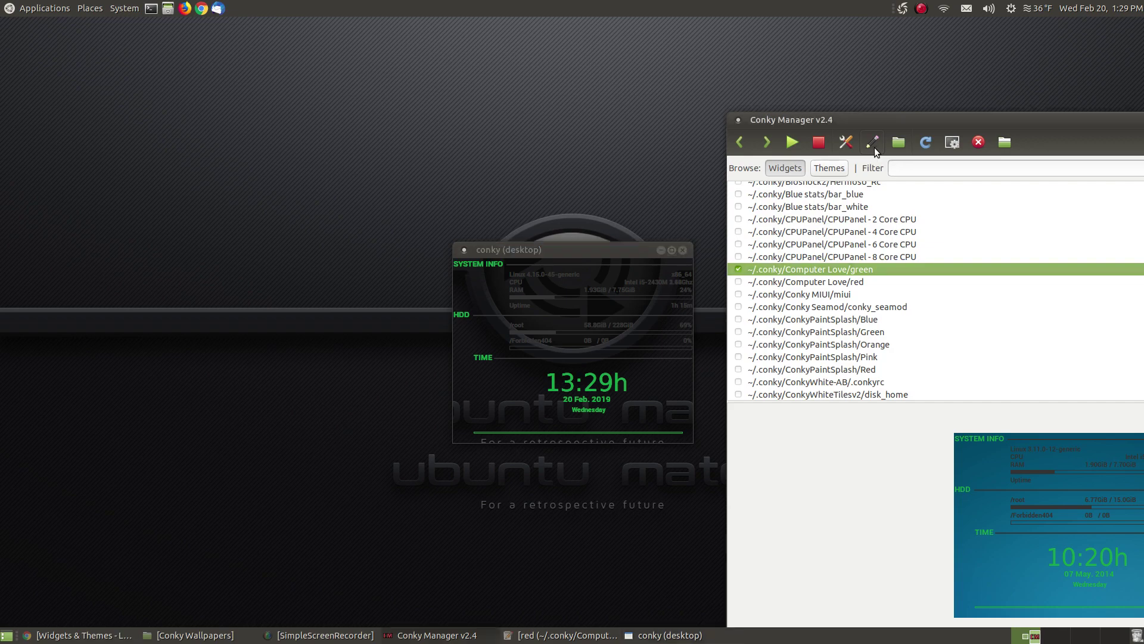
{"action": "left_click", "coordinate": [418, 68]}
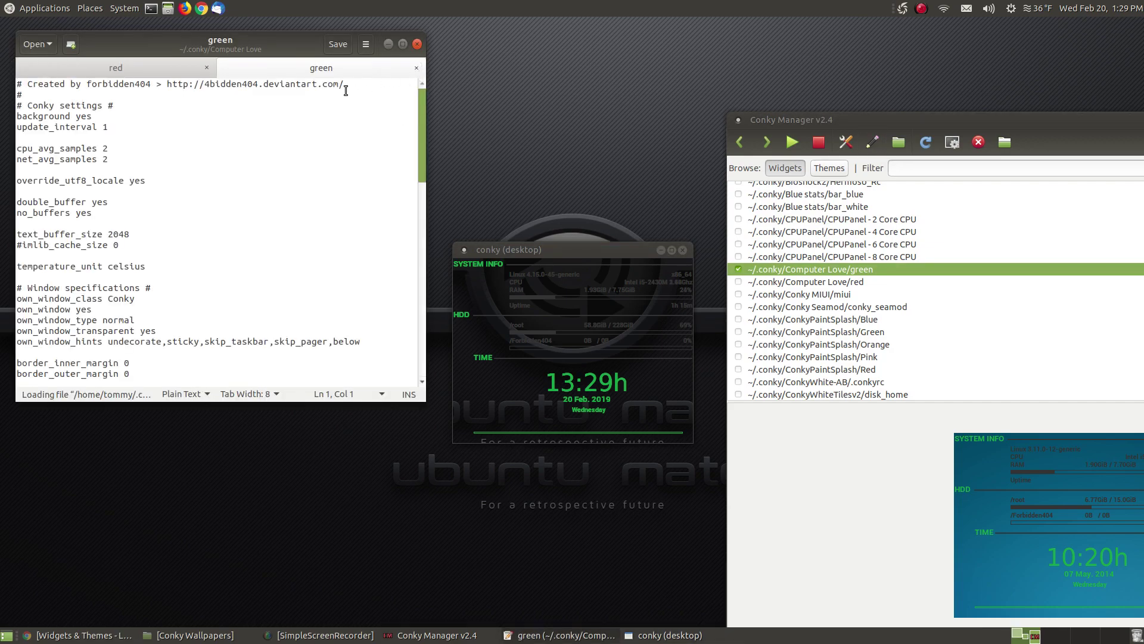
{"action": "left_click", "coordinate": [416, 68]}
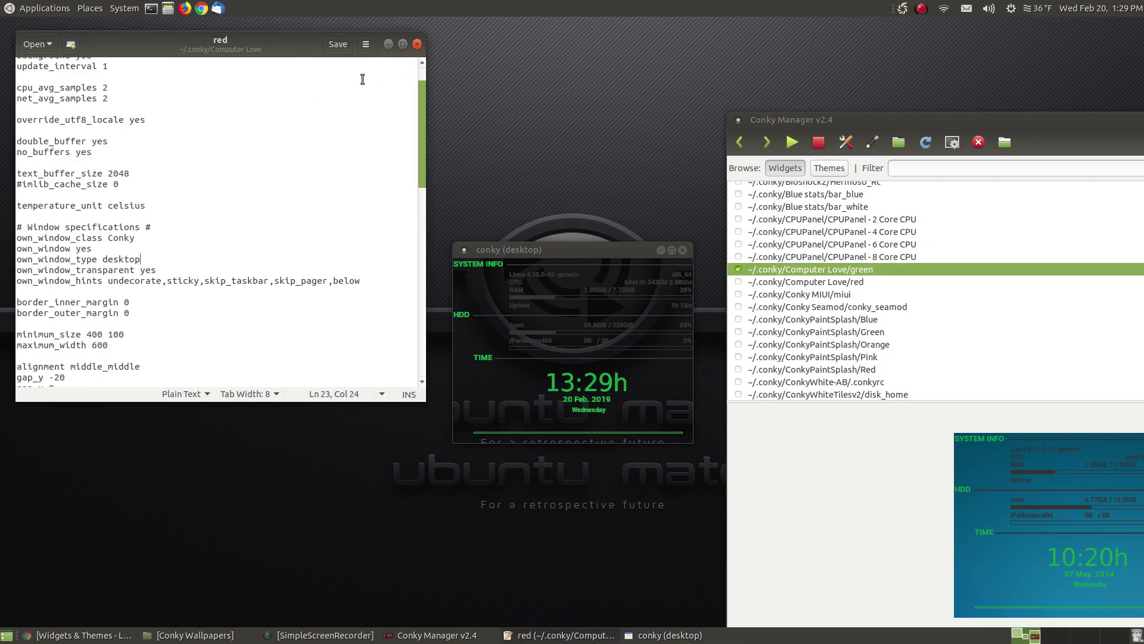
{"action": "left_click", "coordinate": [418, 45]}
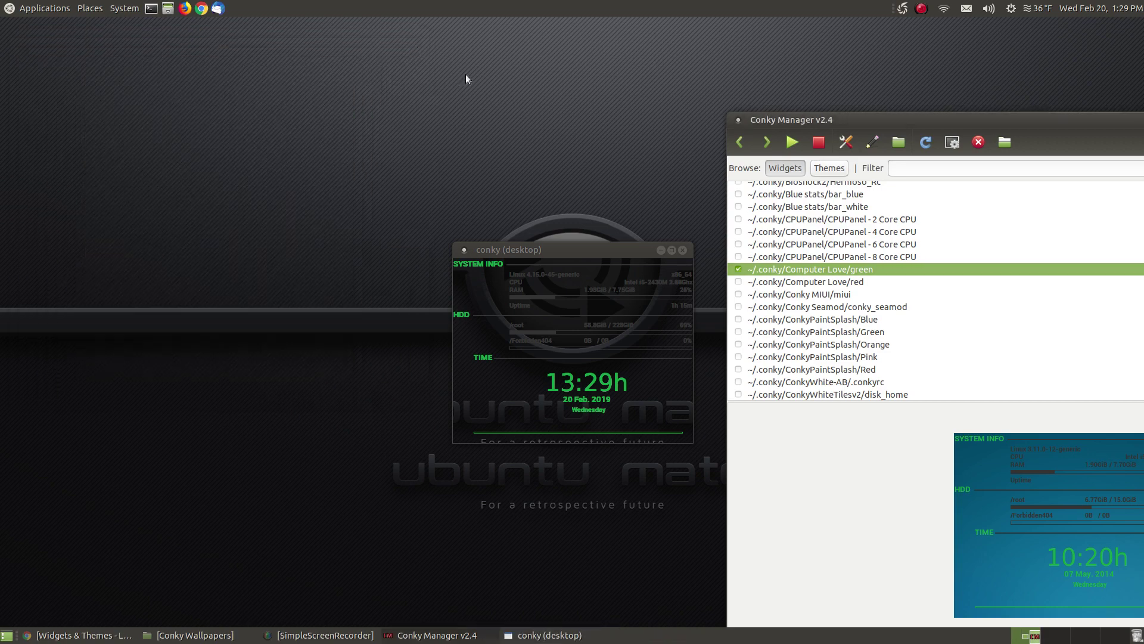
Step: Set the green config's own_window_type to desktop, save it, and close Pluma
{"action": "left_click", "coordinate": [871, 149]}
{"action": "left_click", "coordinate": [417, 68]}
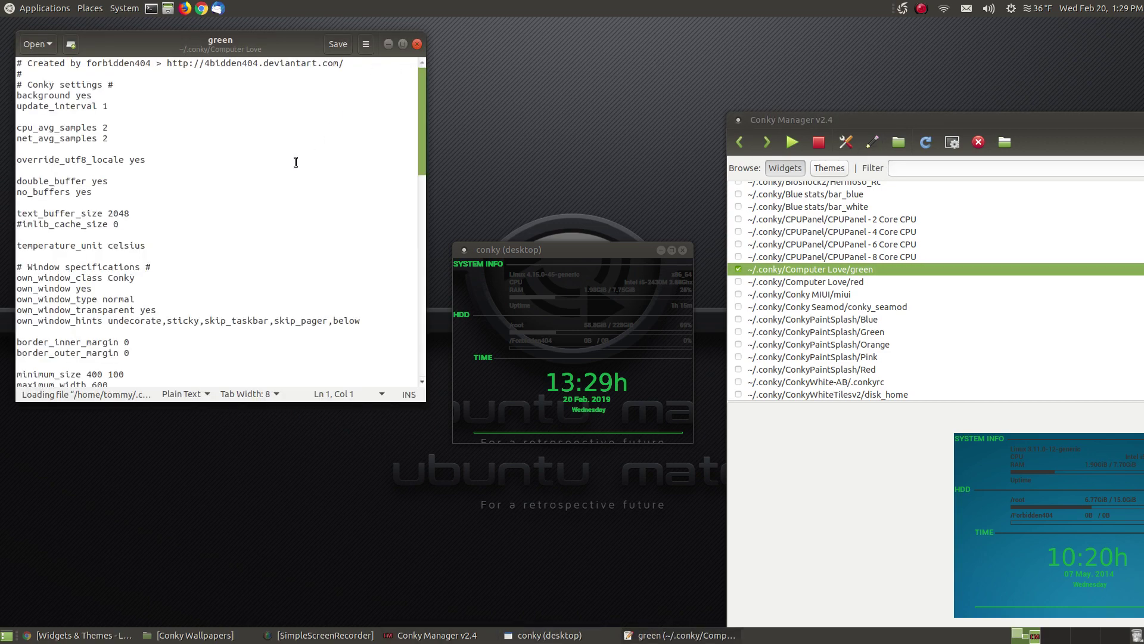
{"action": "left_click_drag", "start_coordinate": [135, 297], "coordinate": [107, 298]}
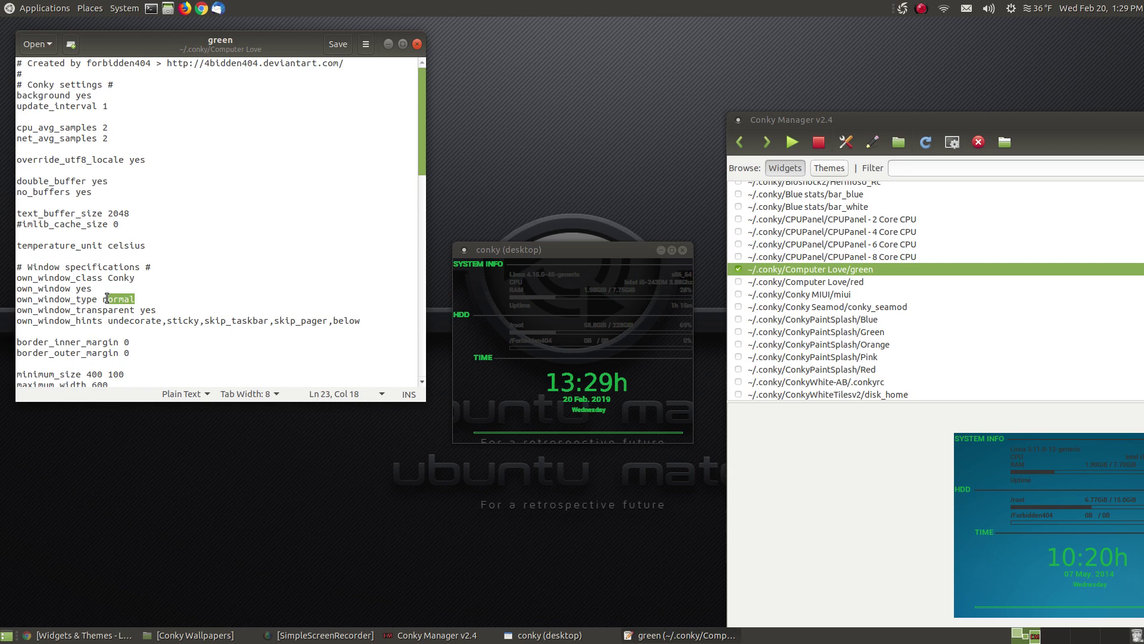
{"action": "type", "text": "desktop"}
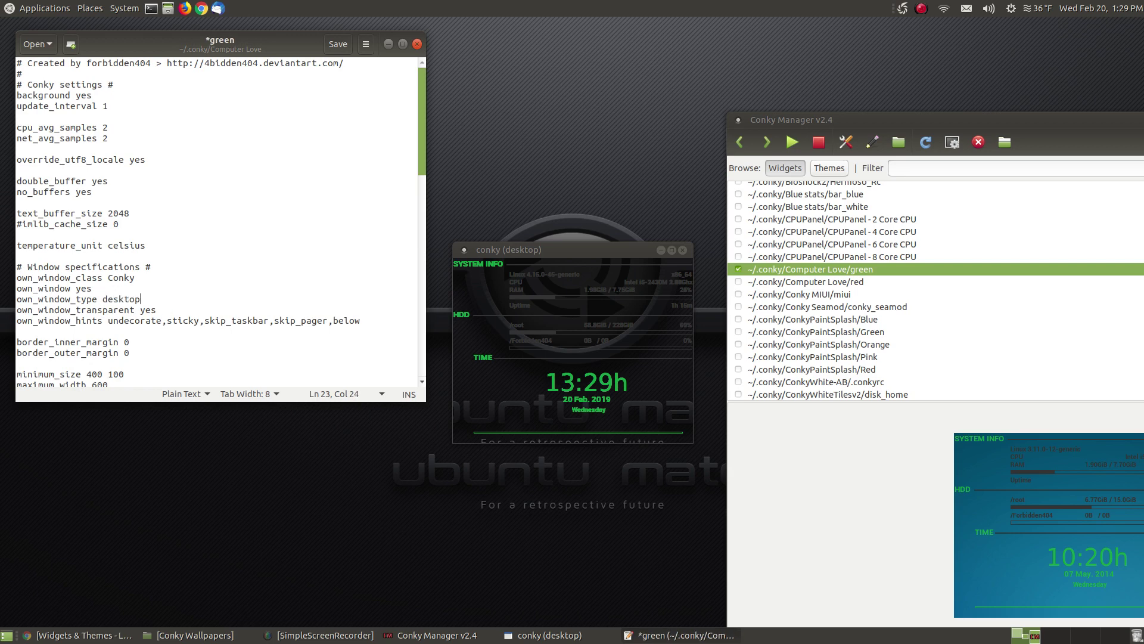
{"action": "left_click", "coordinate": [337, 51]}
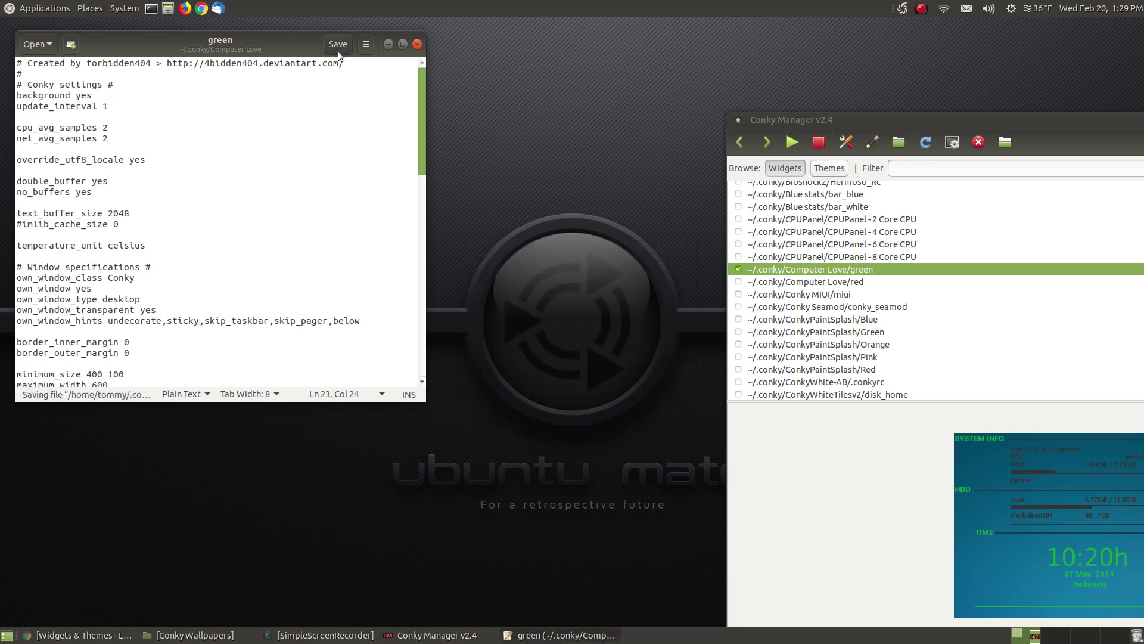
{"action": "left_click", "coordinate": [417, 44]}
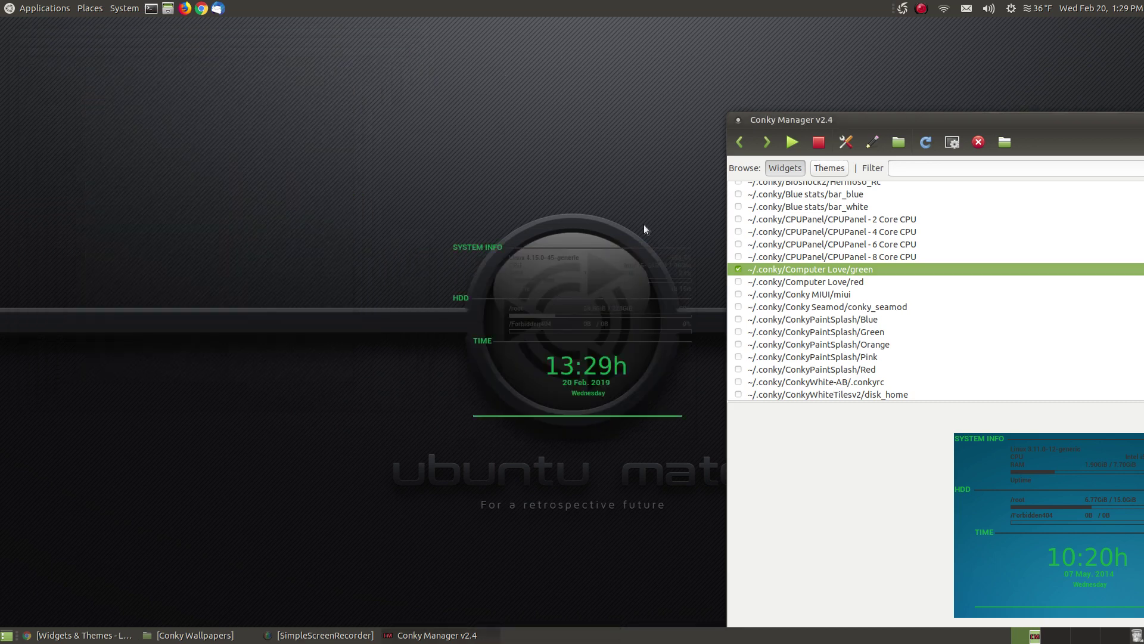
Step: Replace Computer Love/green with Frozen Cherry Desktop/Hermoso_Rc and open its config for editing
{"action": "left_click", "coordinate": [738, 270]}
{"action": "scroll", "coordinate": [814, 310], "scroll_direction": "down", "scroll_amount": 3}
{"action": "scroll", "coordinate": [815, 314], "scroll_direction": "down", "scroll_amount": 4}
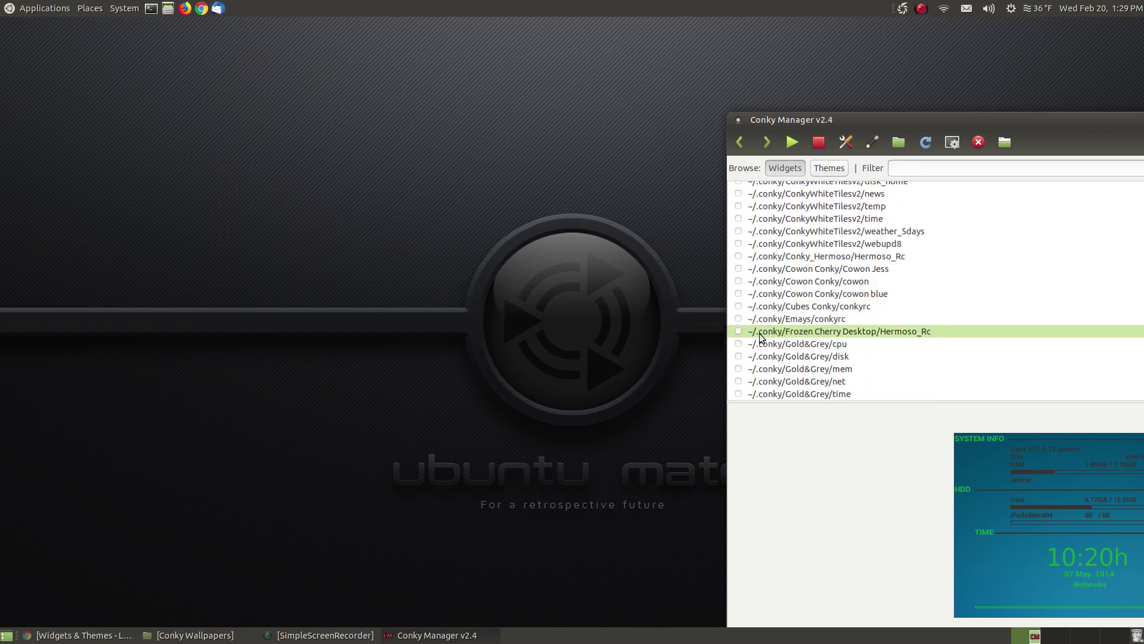
{"action": "left_click", "coordinate": [738, 331]}
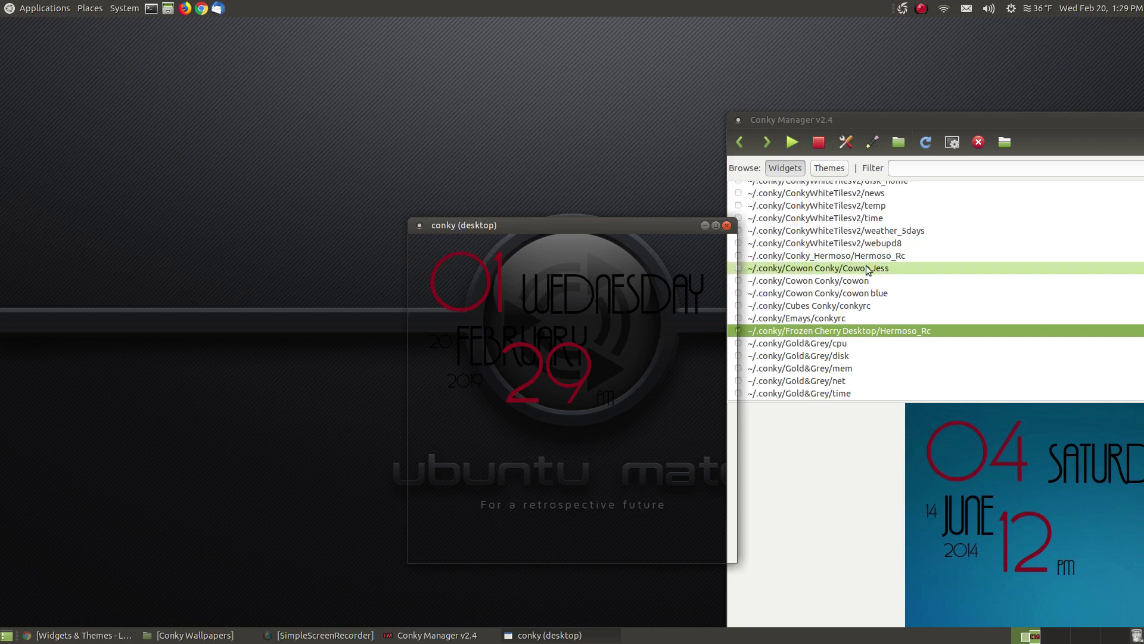
{"action": "left_click", "coordinate": [873, 143]}
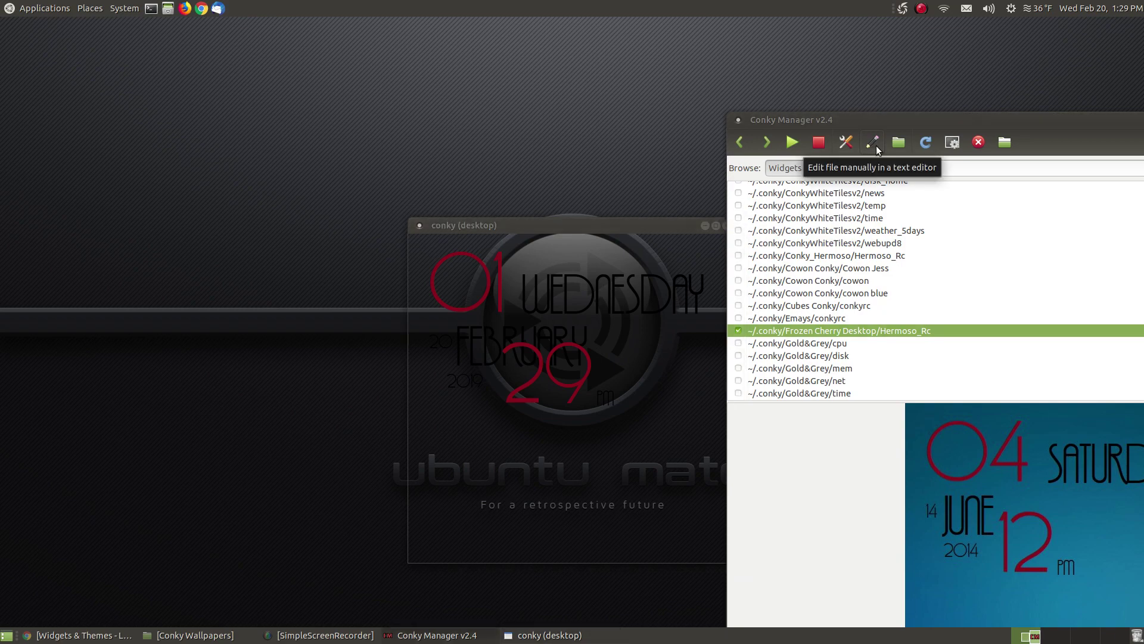
Step: Set Hermoso_Rc's own_window_type to desktop, save, close Pluma, and switch the widget off
{"action": "left_click", "coordinate": [415, 71]}
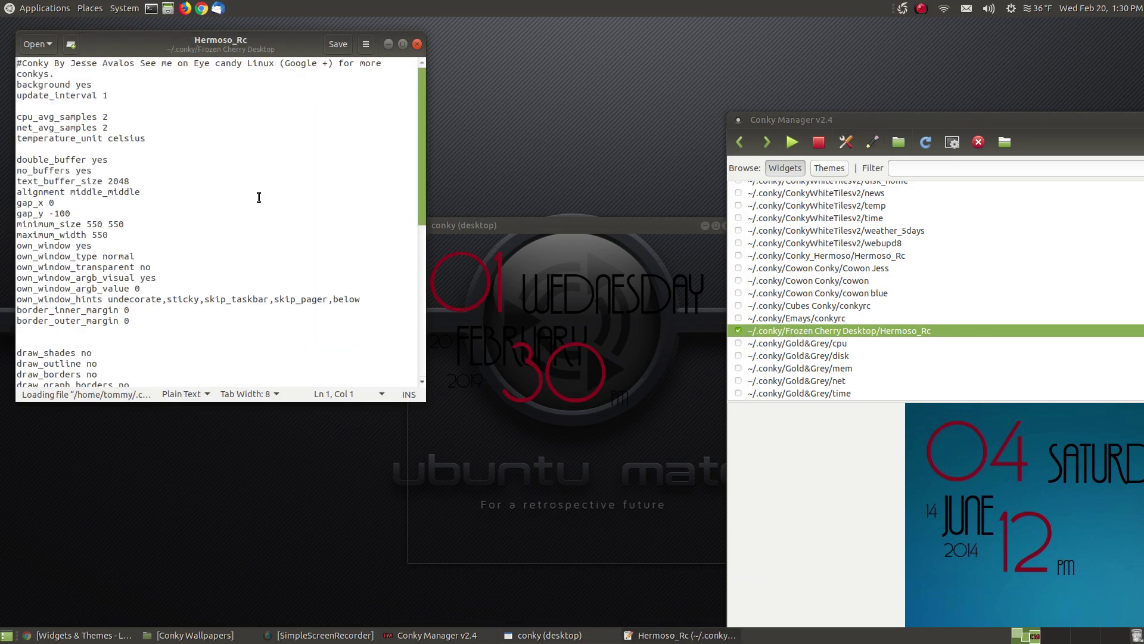
{"action": "left_click_drag", "start_coordinate": [134, 257], "coordinate": [102, 256]}
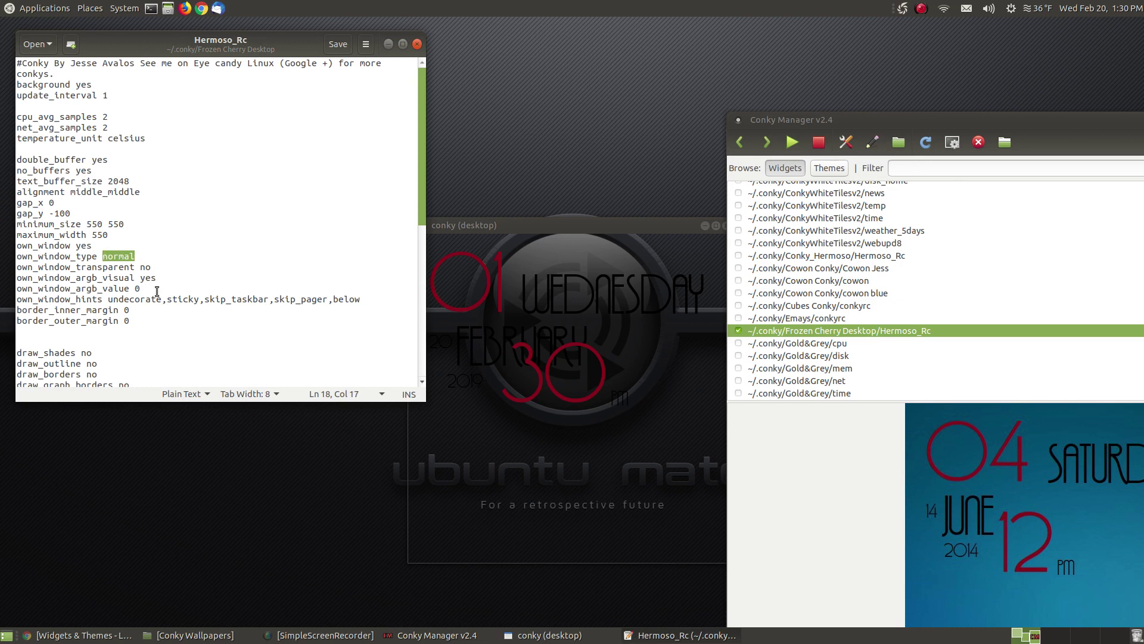
{"action": "type", "text": "deskt"}
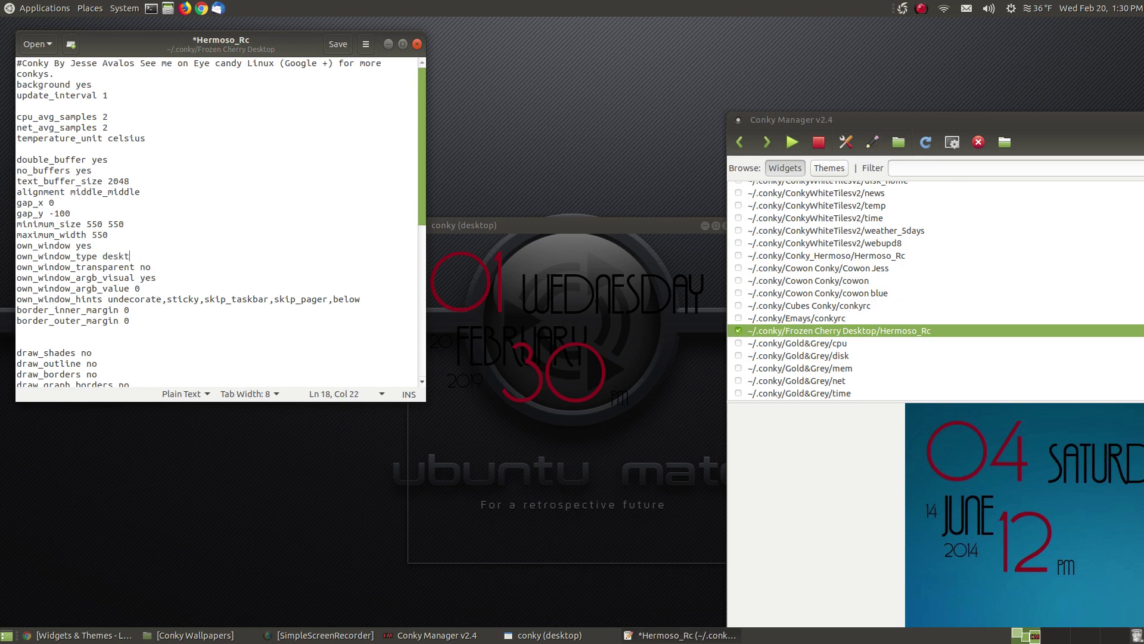
{"action": "type", "text": "op"}
{"action": "left_click", "coordinate": [332, 50]}
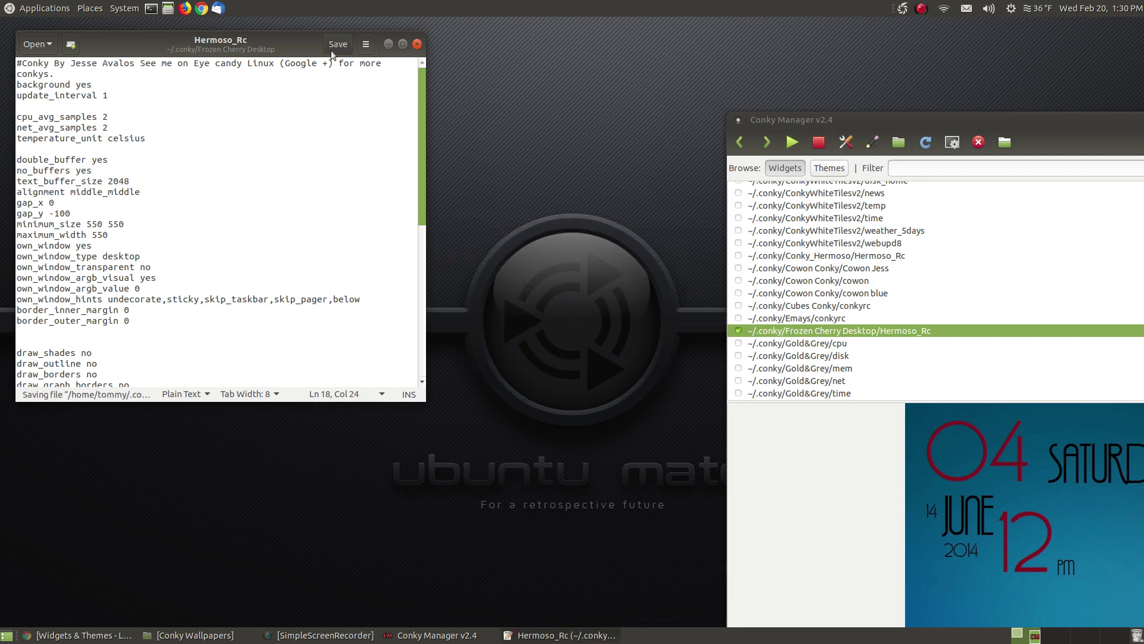
{"action": "left_click", "coordinate": [415, 44]}
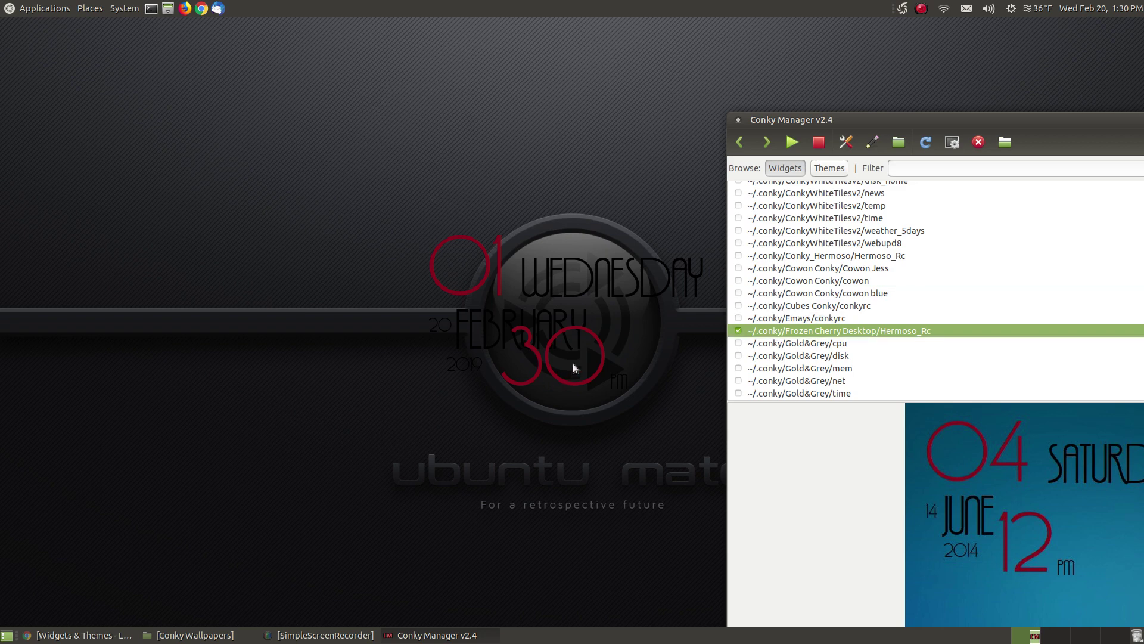
{"action": "left_click", "coordinate": [739, 330]}
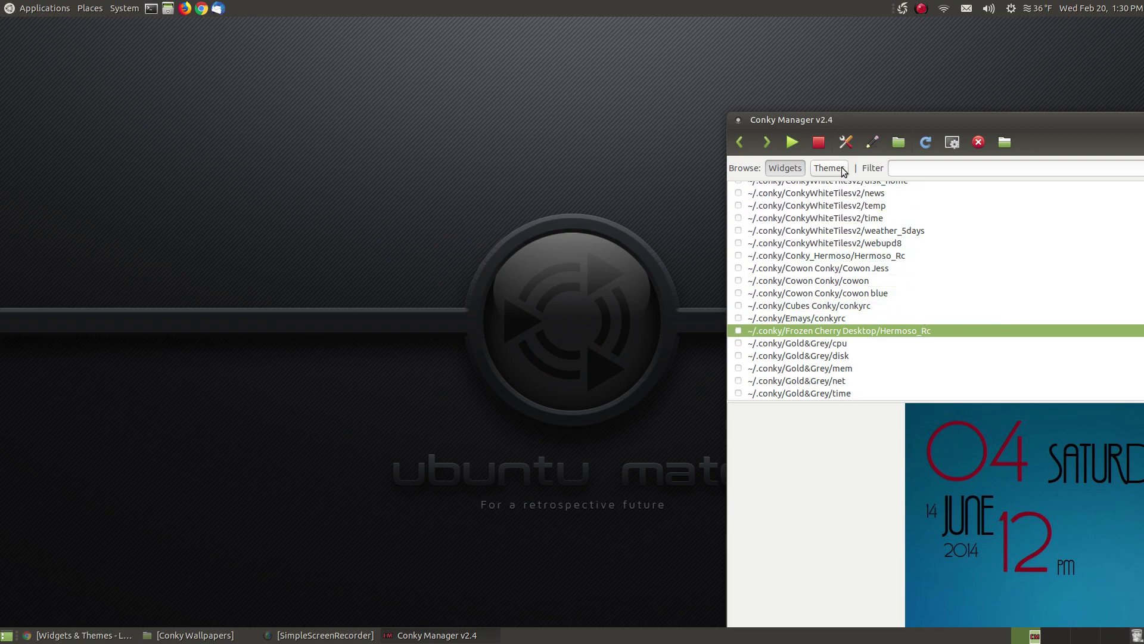
Step: Show the saved themes list and turn on Computer Love - Green.cmtheme
{"action": "left_click_drag", "start_coordinate": [844, 171], "coordinate": [412, 126]}
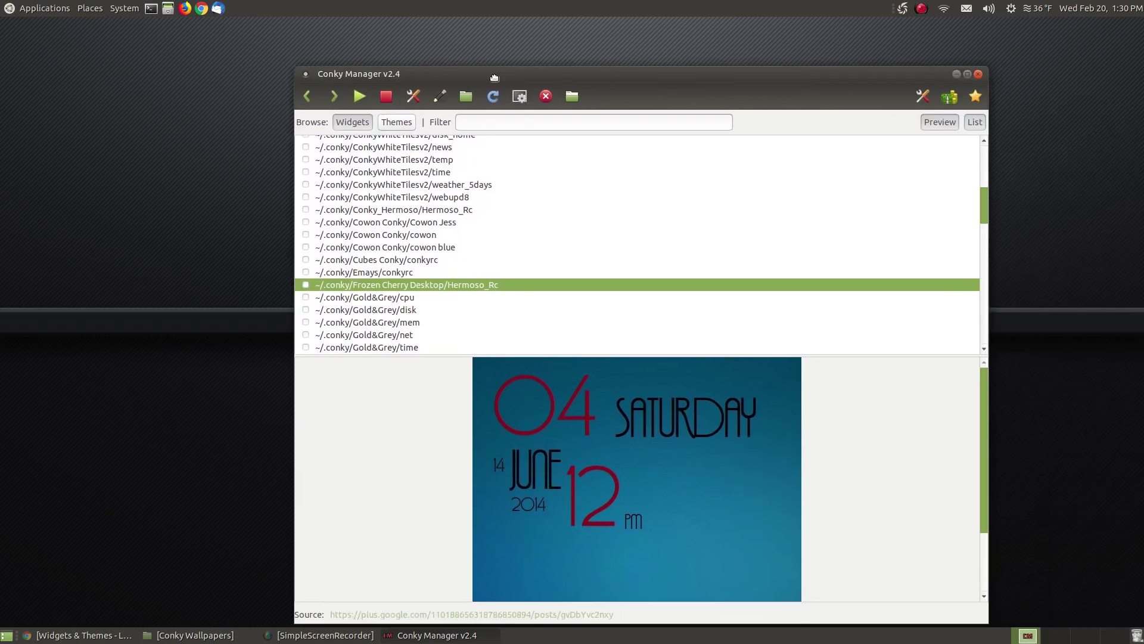
{"action": "left_click", "coordinate": [412, 126]}
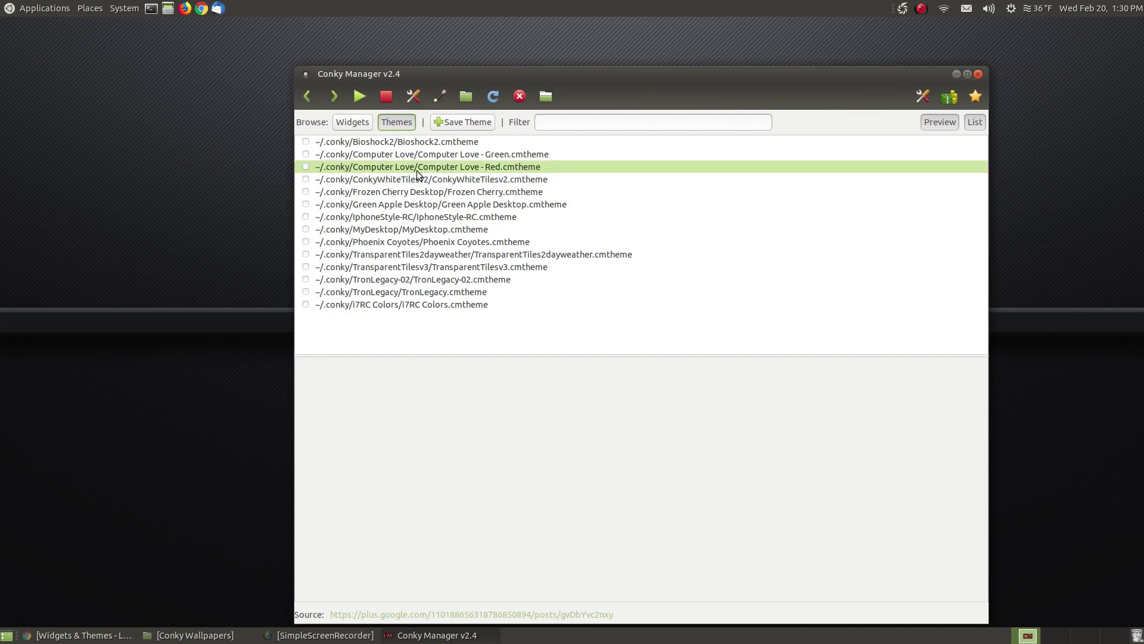
{"action": "left_click", "coordinate": [307, 156]}
{"action": "left_click", "coordinate": [306, 155]}
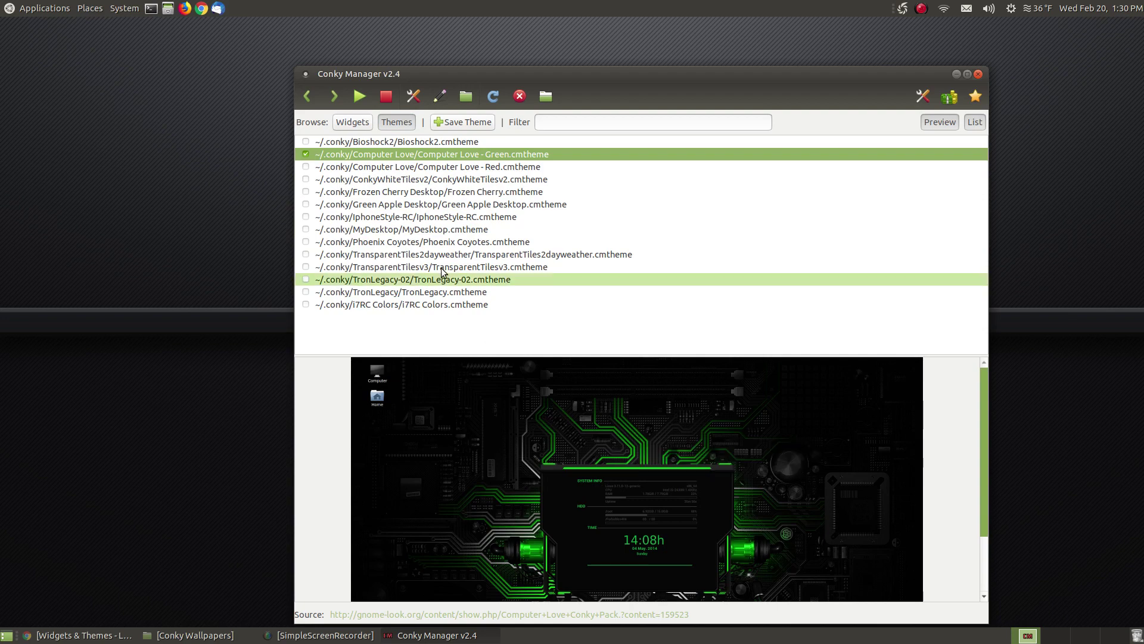
Step: Set Computer Love - Green01.jpg as the desktop background through Eye of MATE, then close the viewer
{"action": "left_click", "coordinate": [206, 635]}
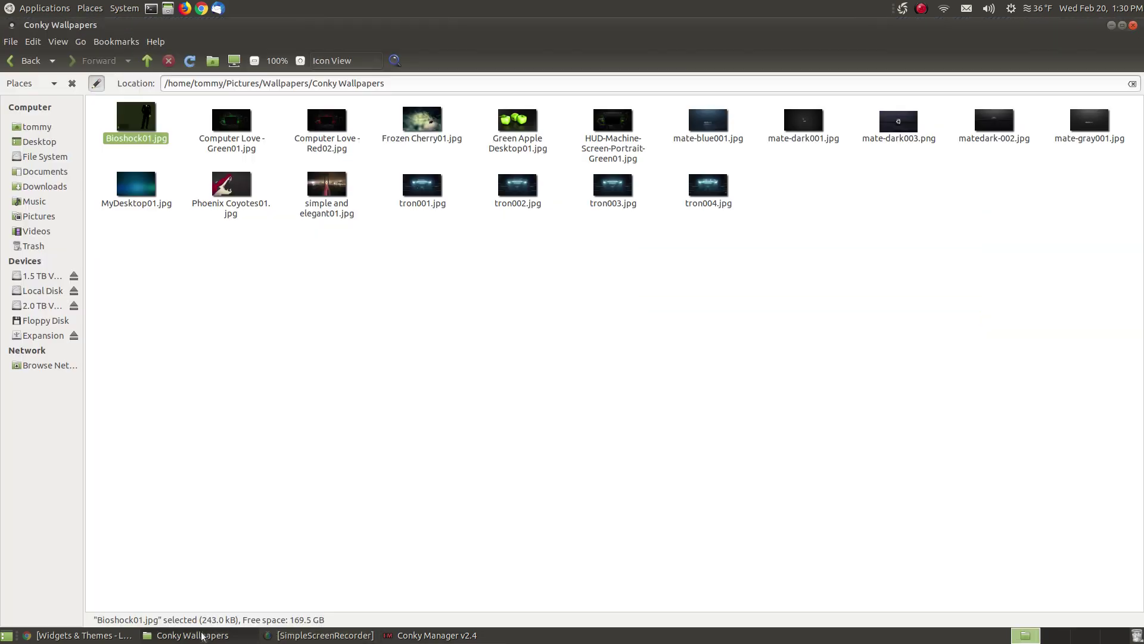
{"action": "double_click", "coordinate": [237, 134]}
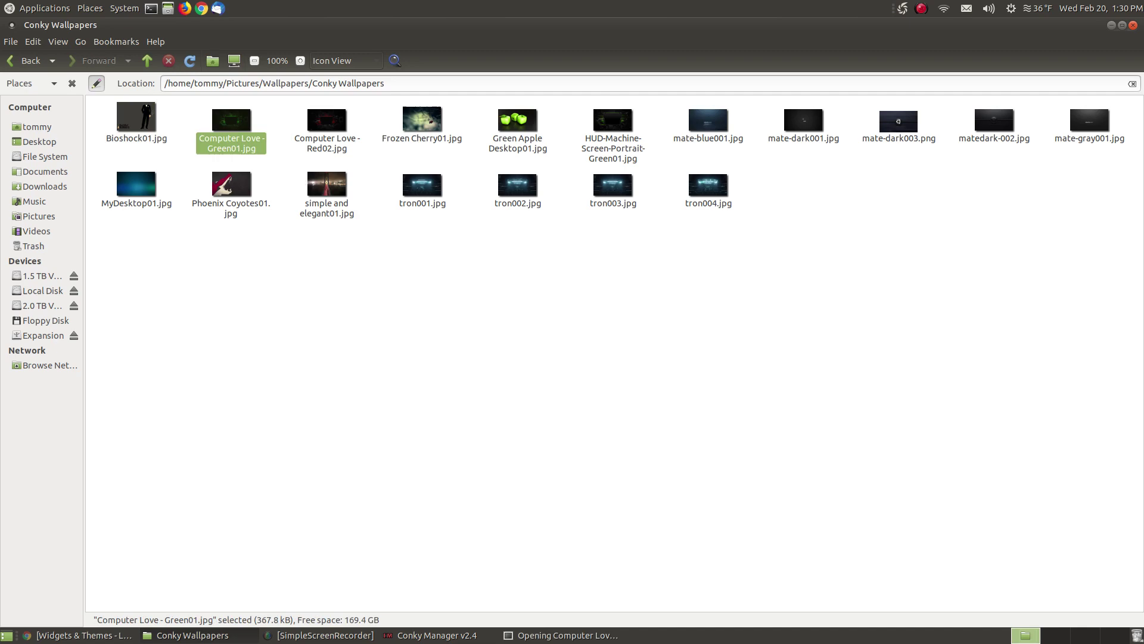
{"action": "left_click", "coordinate": [170, 81]}
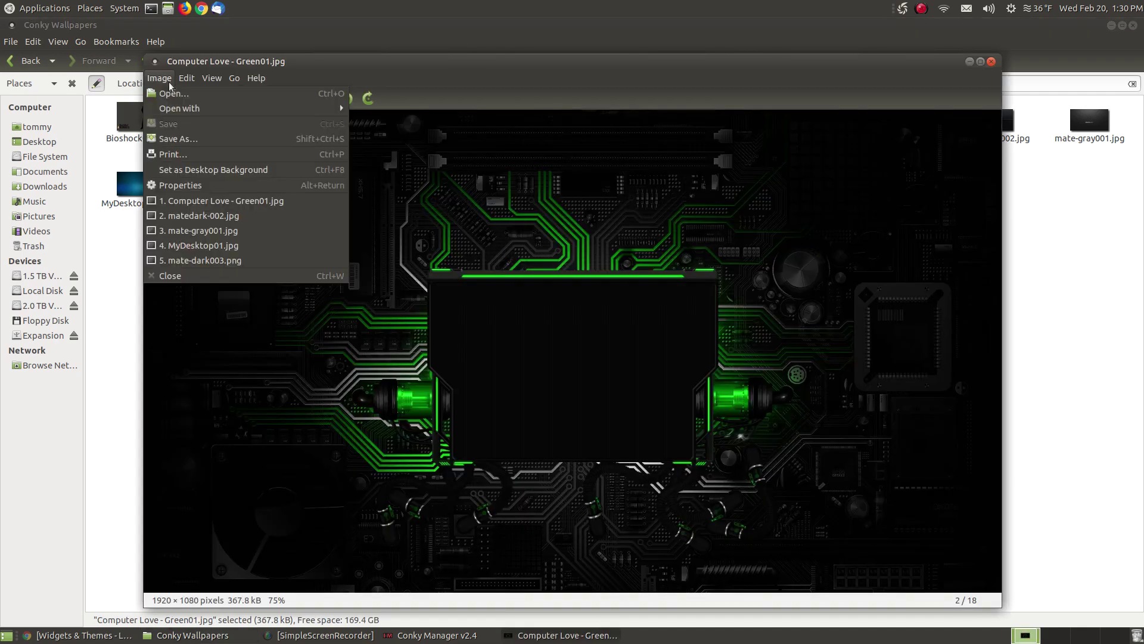
{"action": "left_click", "coordinate": [214, 169]}
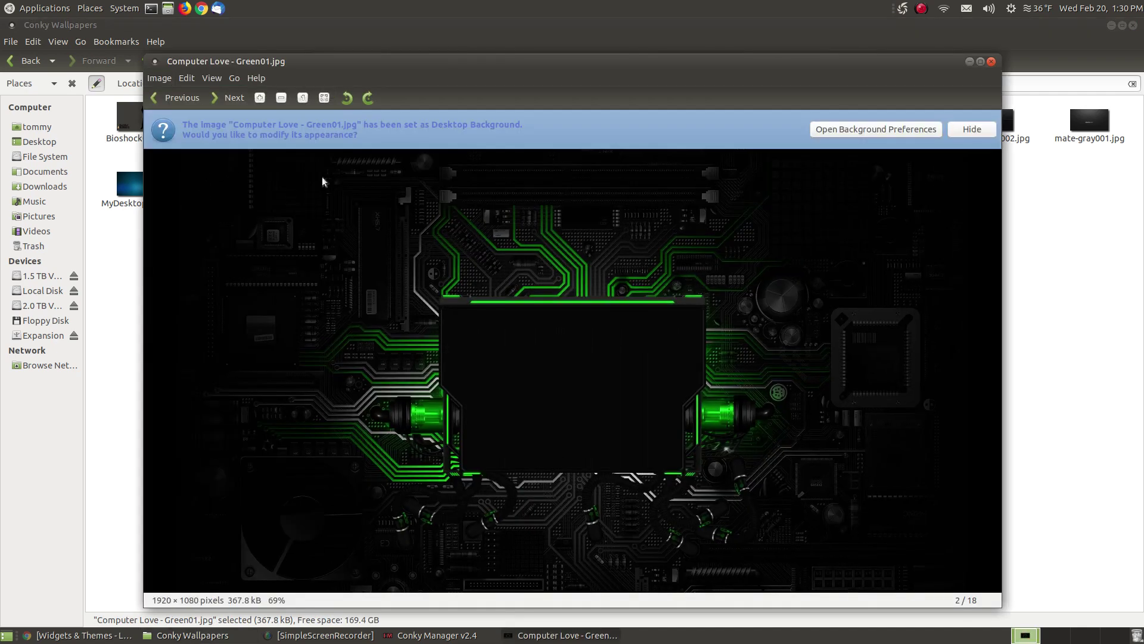
{"action": "left_click", "coordinate": [991, 61]}
{"action": "left_click", "coordinate": [1110, 26]}
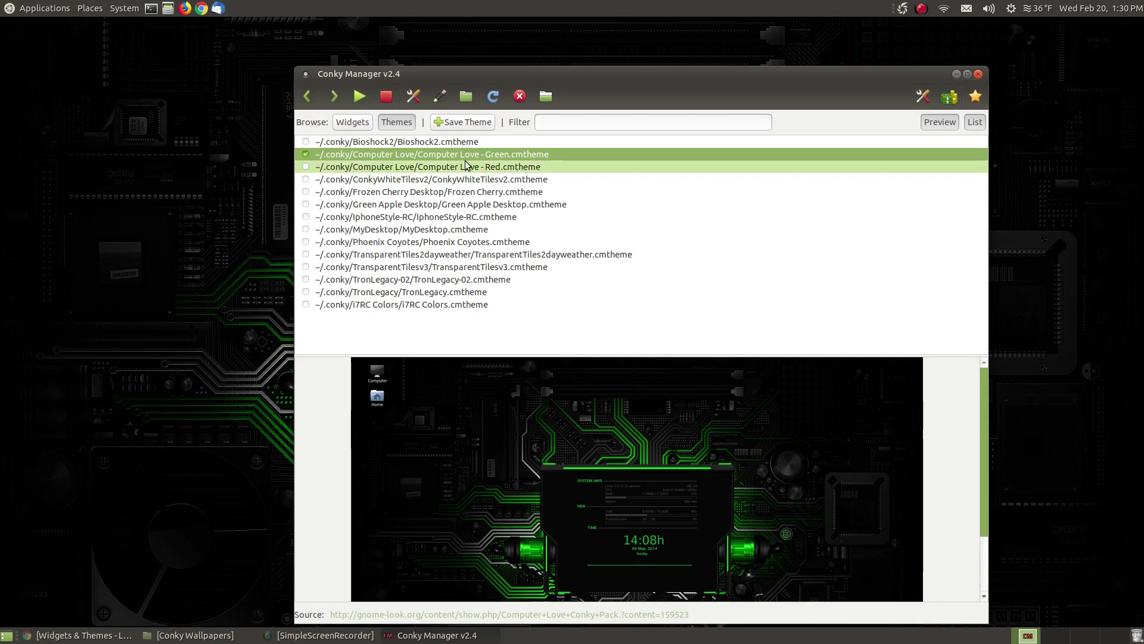
Step: Return to the widget list, check the desktop, and select the Computer Love/green widget
{"action": "left_click", "coordinate": [352, 122]}
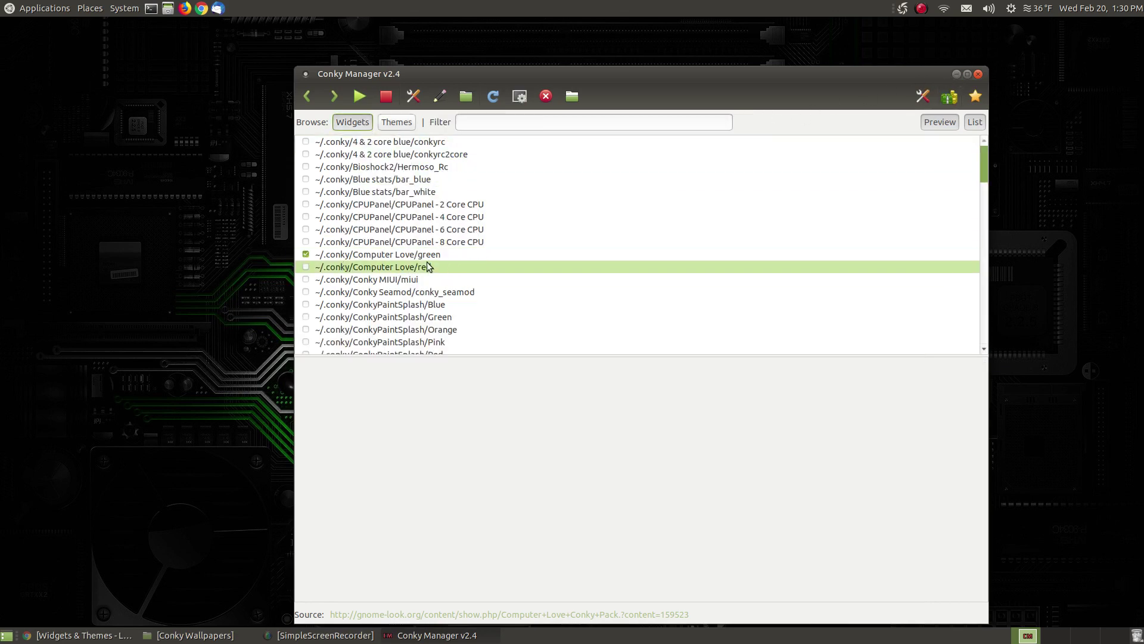
{"action": "left_click", "coordinate": [956, 74]}
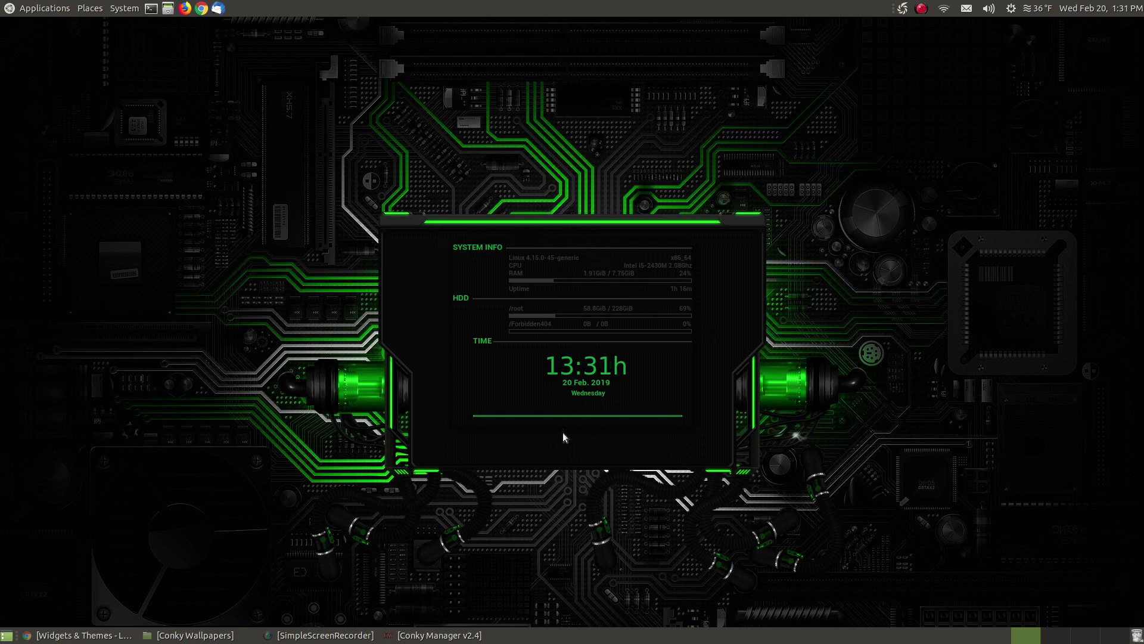
{"action": "left_click", "coordinate": [422, 636]}
{"action": "left_click_drag", "start_coordinate": [600, 78], "coordinate": [1107, 169]}
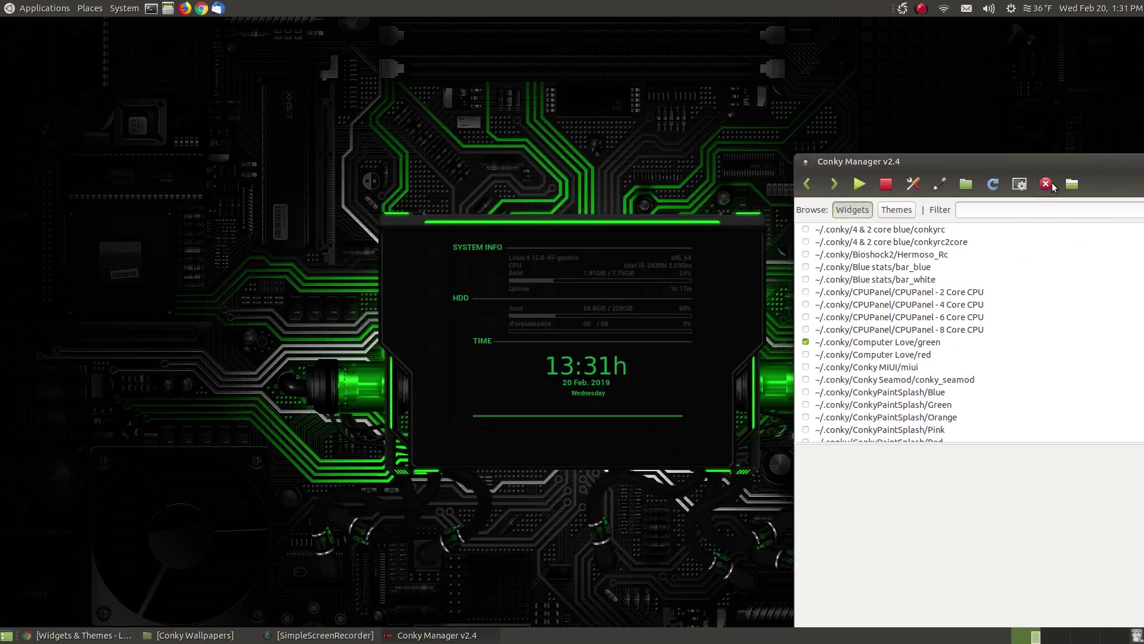
{"action": "left_click", "coordinate": [861, 345]}
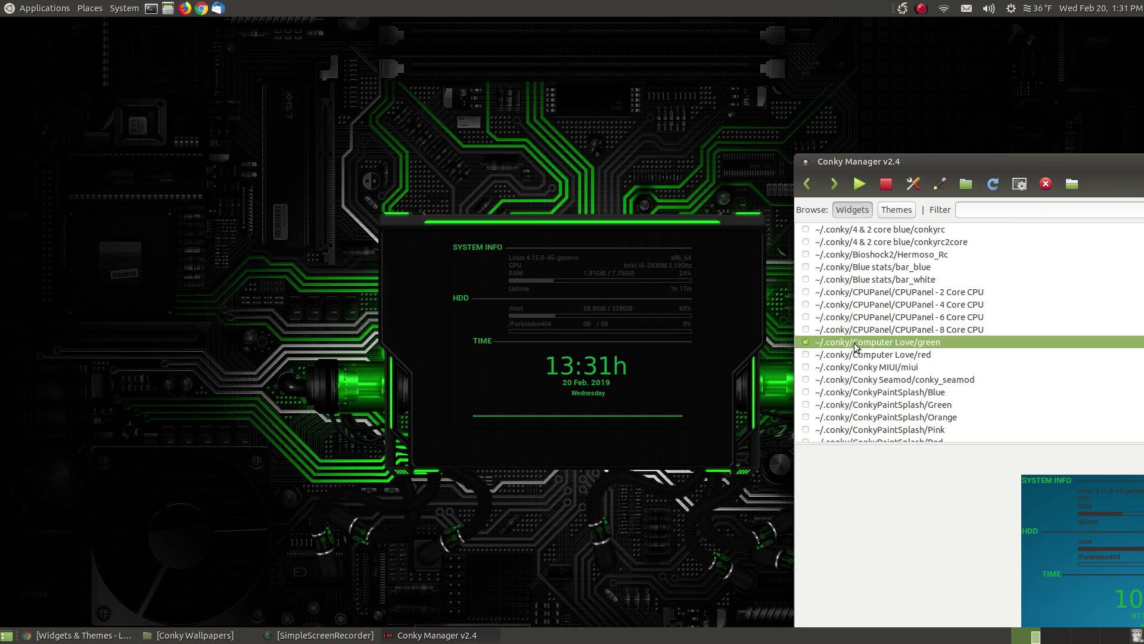
Step: Raise the green Computer Love widget's vertical gap to 0 and apply it
{"action": "left_click", "coordinate": [914, 185]}
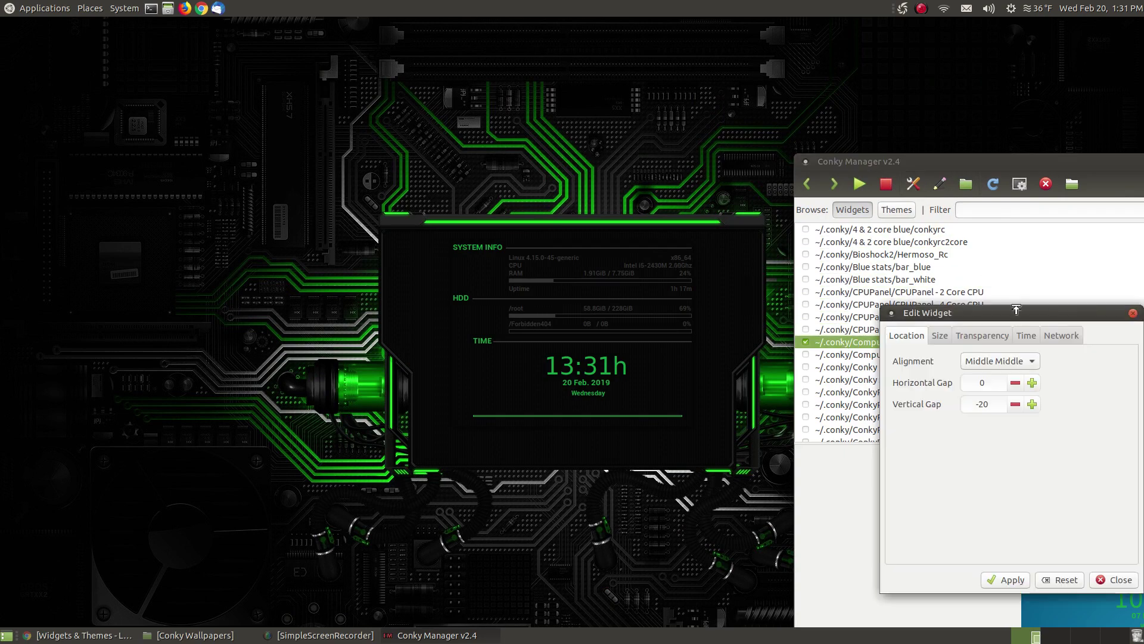
{"action": "left_click_drag", "start_coordinate": [1010, 310], "coordinate": [938, 239]}
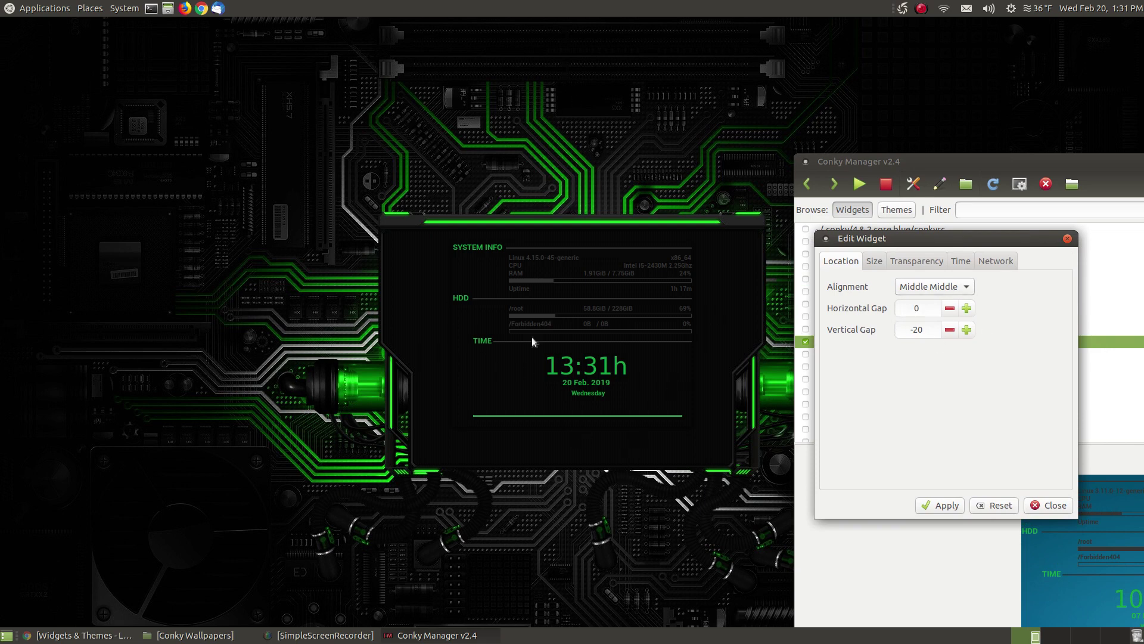
{"action": "left_click", "coordinate": [967, 330]}
{"action": "left_click", "coordinate": [967, 330]}
{"action": "left_click", "coordinate": [931, 505]}
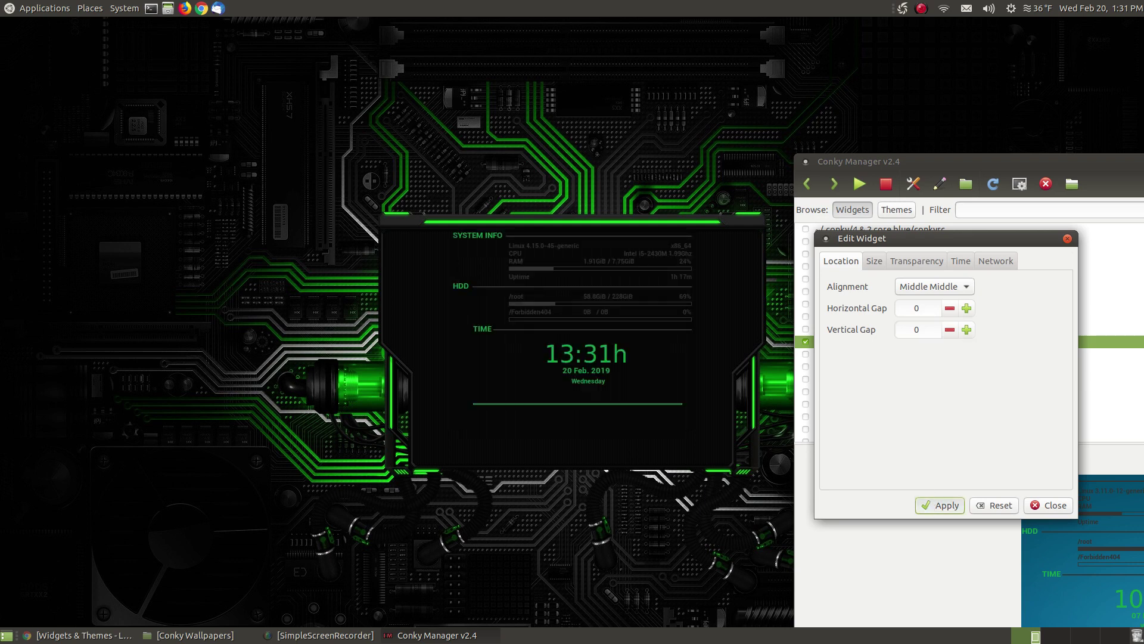
Step: Lower the vertical gap to -50, apply it, and close the widget settings
{"action": "left_click", "coordinate": [950, 331]}
{"action": "left_click", "coordinate": [950, 330]}
{"action": "left_click", "coordinate": [950, 330]}
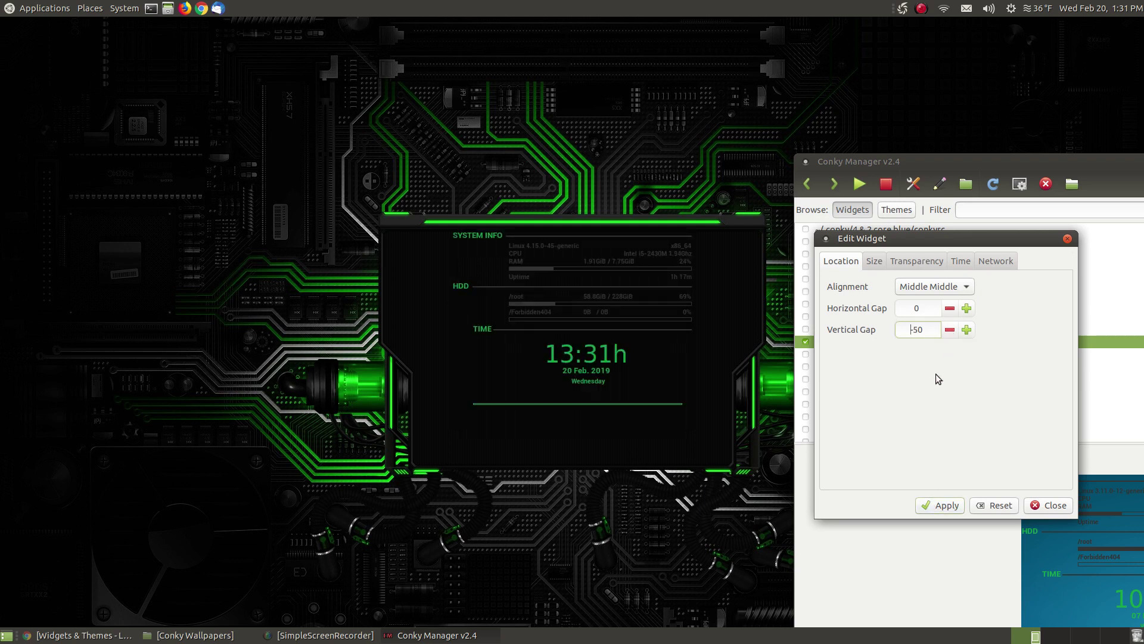
{"action": "left_click", "coordinate": [925, 505]}
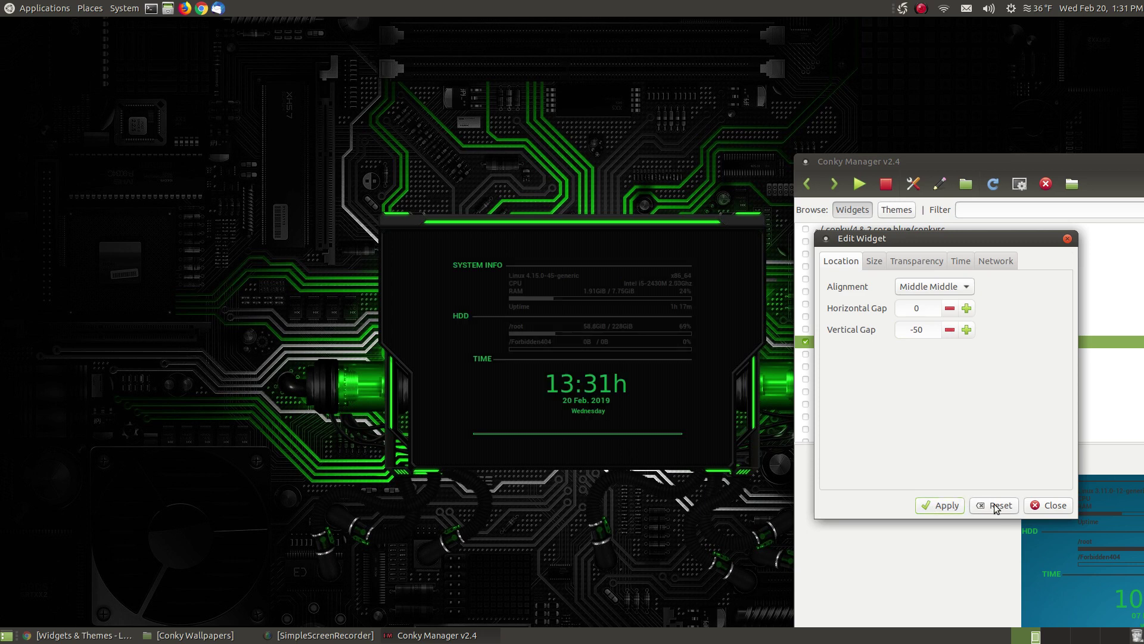
{"action": "left_click", "coordinate": [1041, 505]}
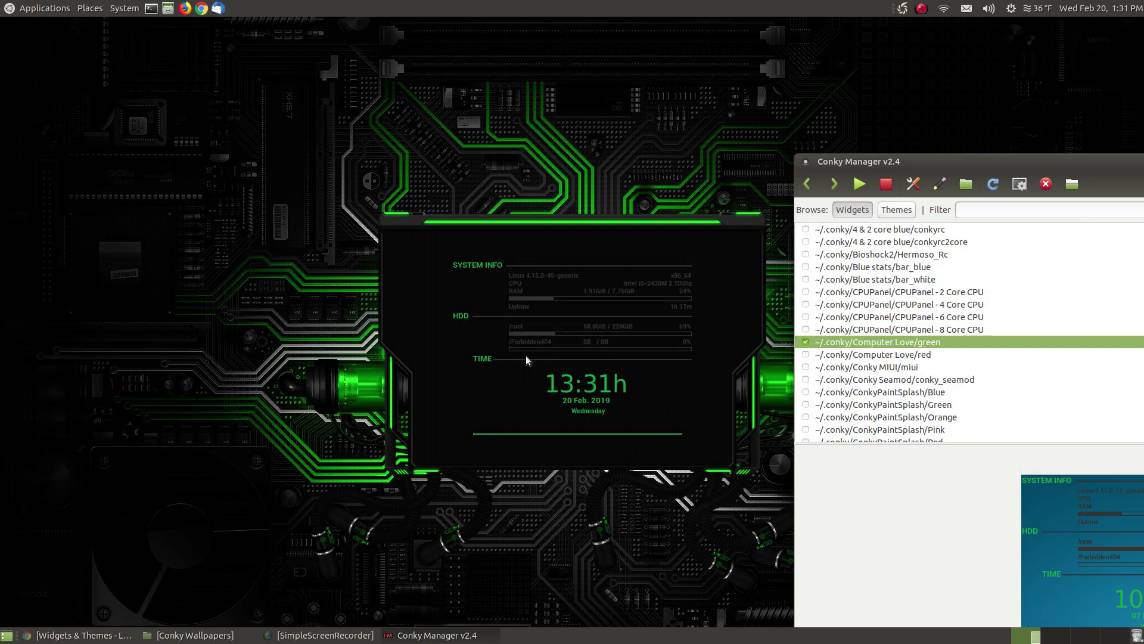
Step: Switch from Computer Love/green to Computer Love/red and apply a -50 vertical gap
{"action": "left_click", "coordinate": [805, 342]}
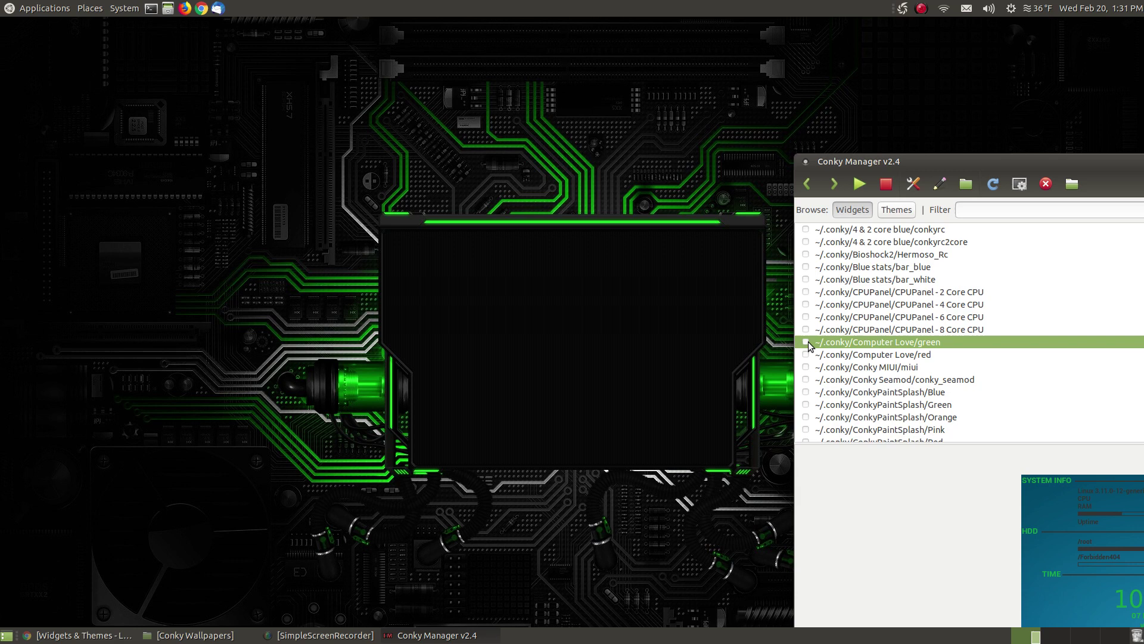
{"action": "left_click", "coordinate": [806, 354]}
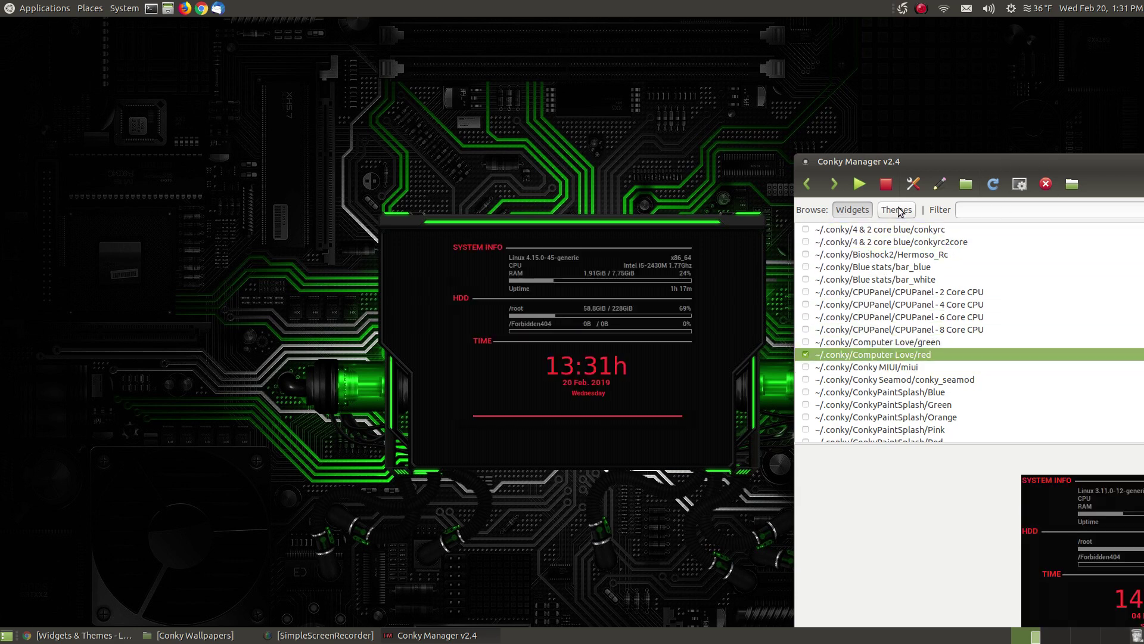
{"action": "left_click", "coordinate": [914, 185]}
{"action": "left_click", "coordinate": [1016, 405]}
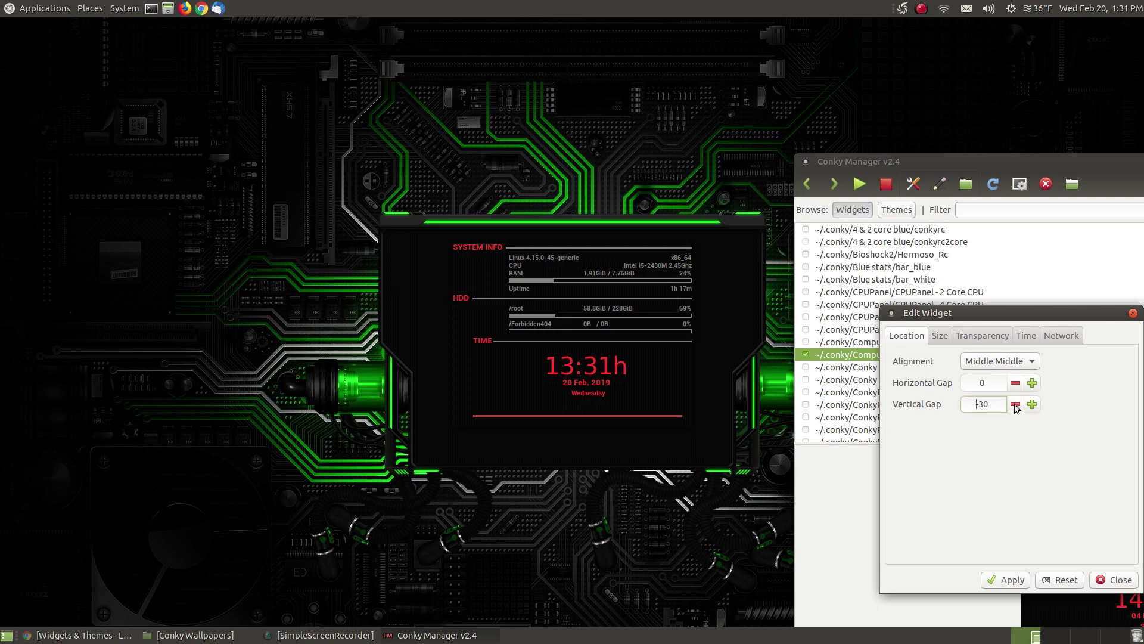
{"action": "left_click", "coordinate": [1006, 581]}
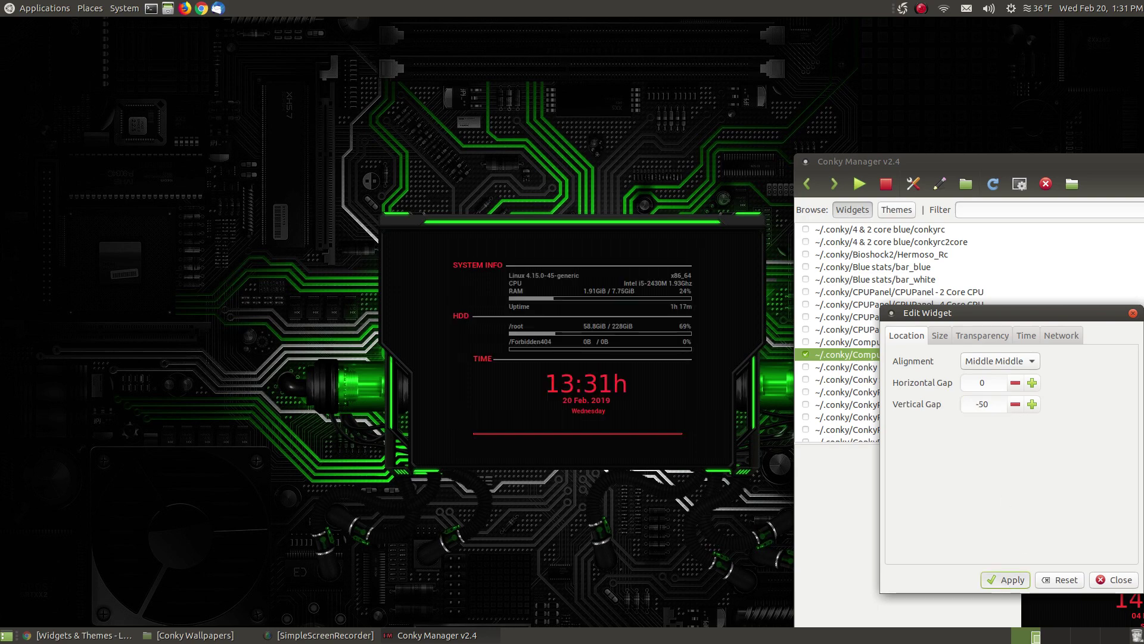
{"action": "left_click", "coordinate": [1102, 578]}
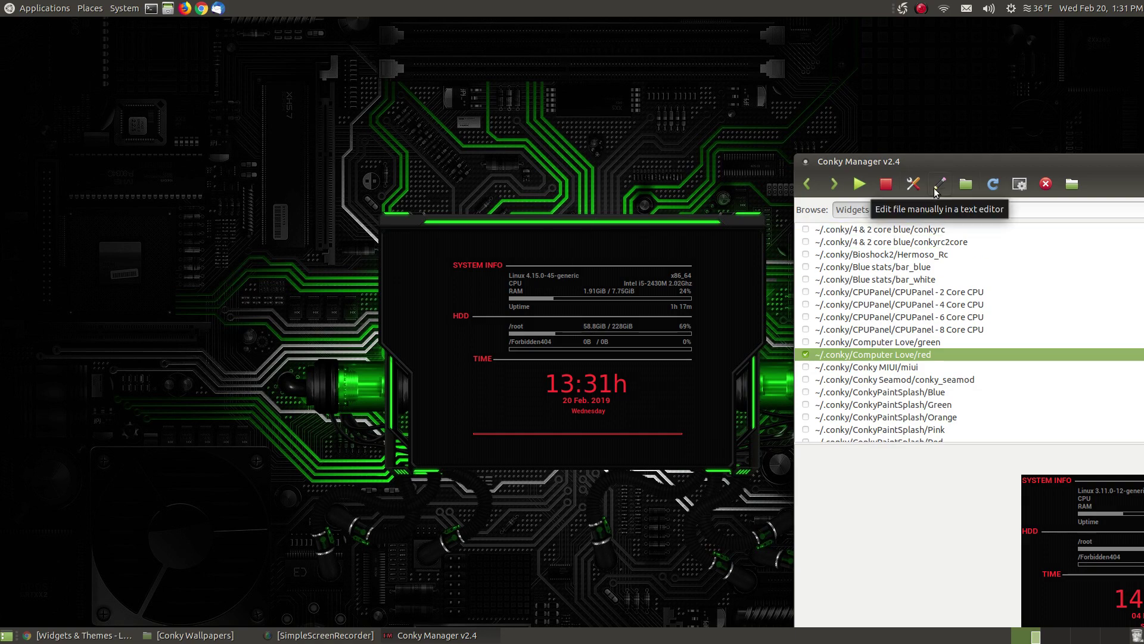
Step: Minimize Conky Manager, leaving the red Computer Love widget alone on the circuit-board wallpaper
{"action": "left_click_drag", "start_coordinate": [956, 162], "coordinate": [931, 89]}
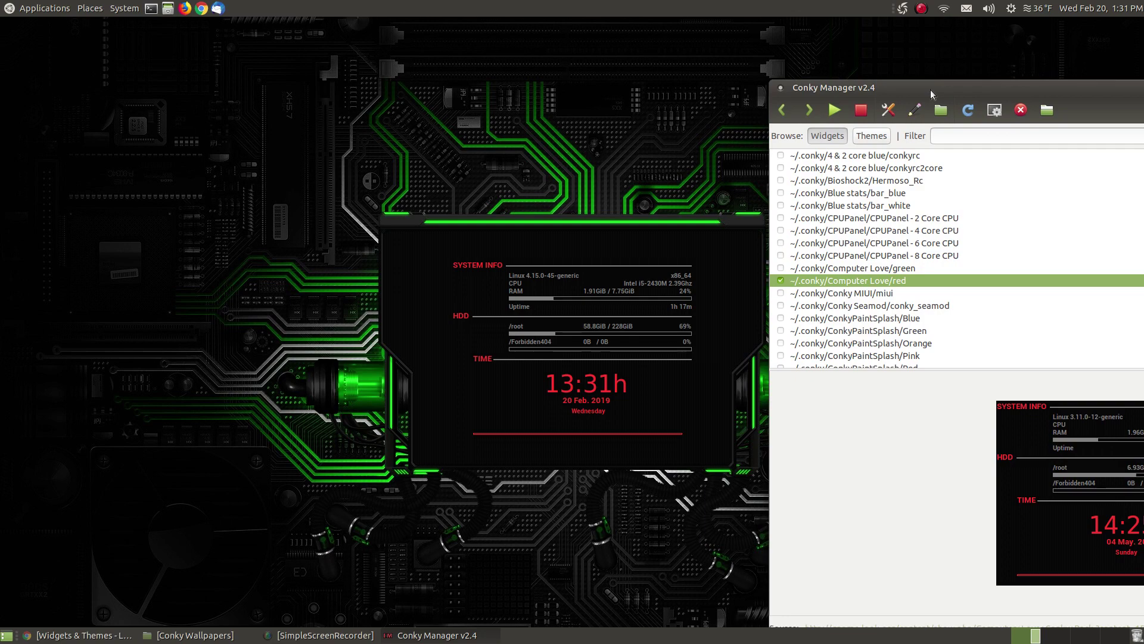
{"action": "double_click", "coordinate": [931, 89]}
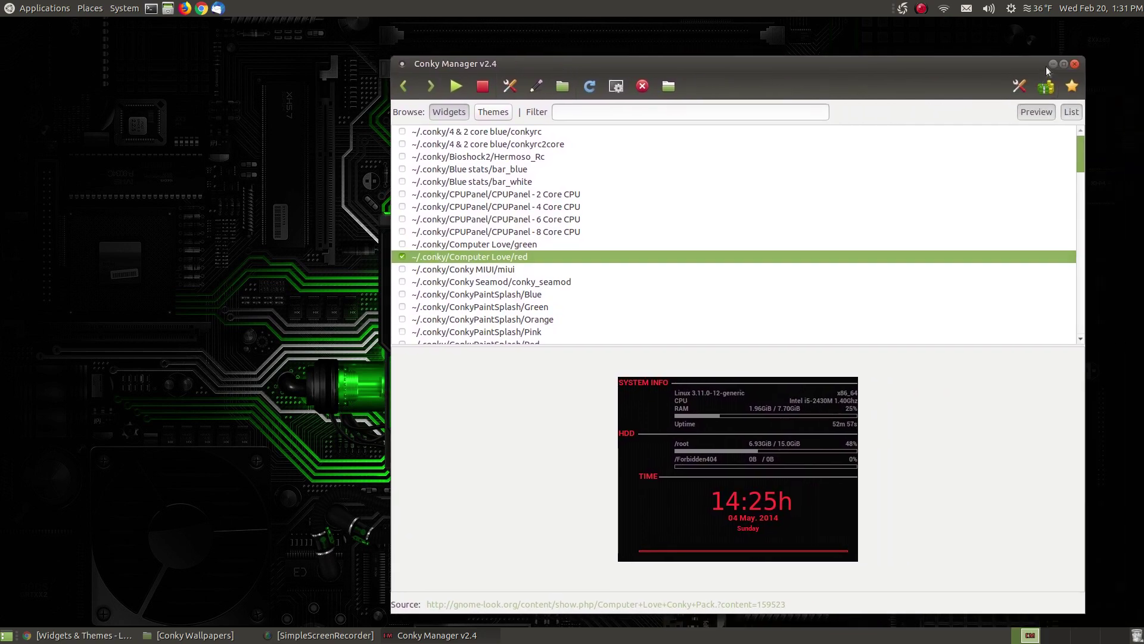
{"action": "left_click", "coordinate": [1050, 64]}
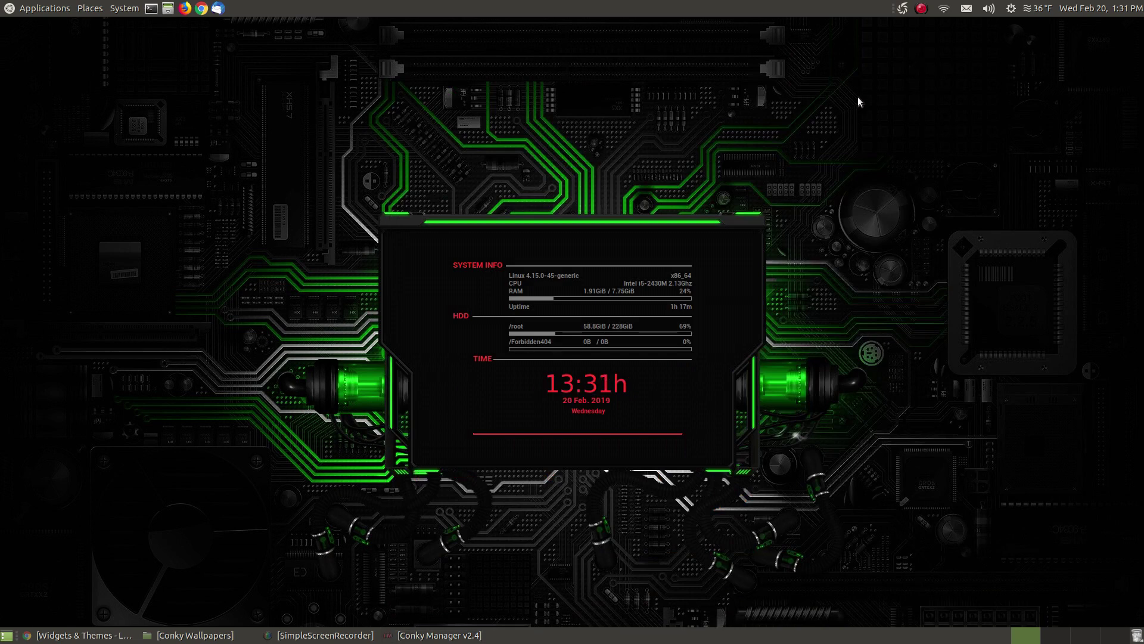